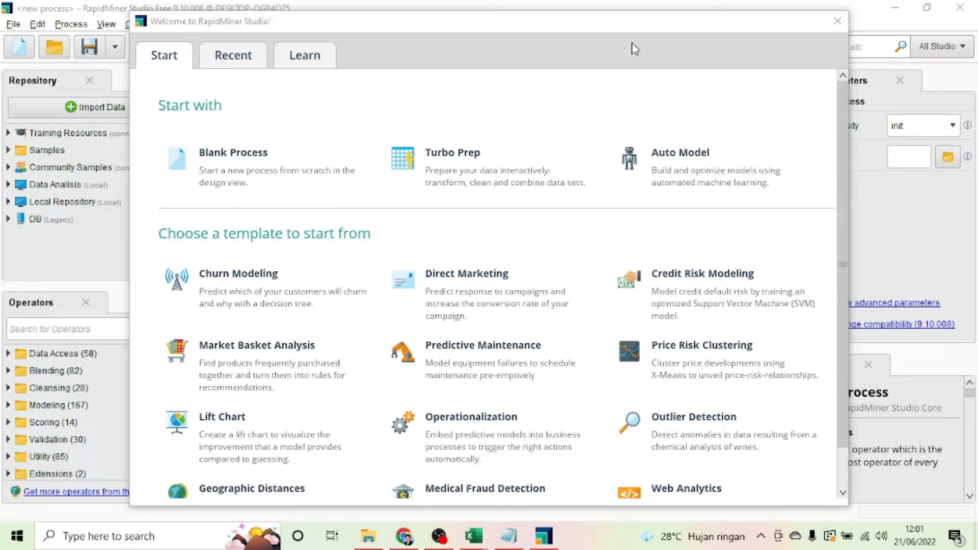
Step: Start a new Blank Process from the Welcome to RapidMiner Studio dialog
left_click(239, 158)
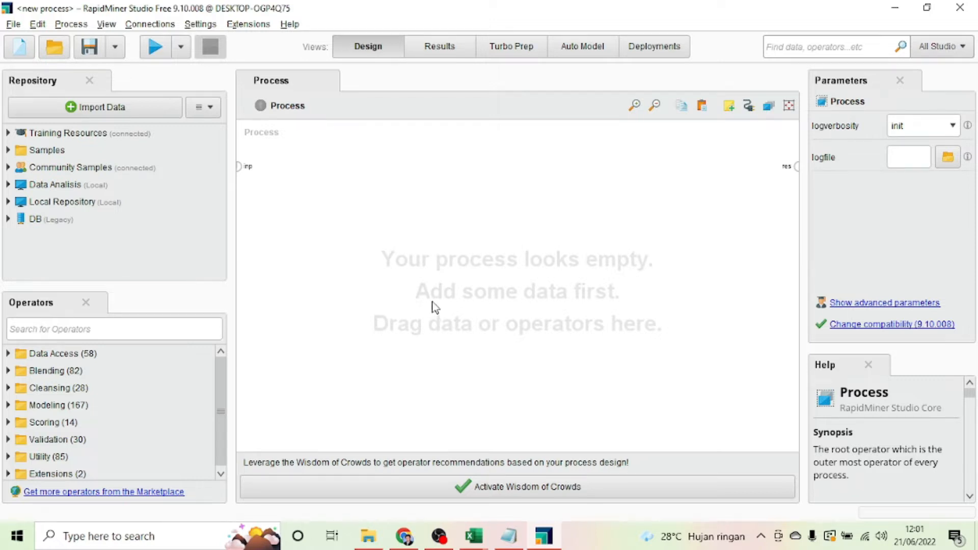
left_click(206, 108)
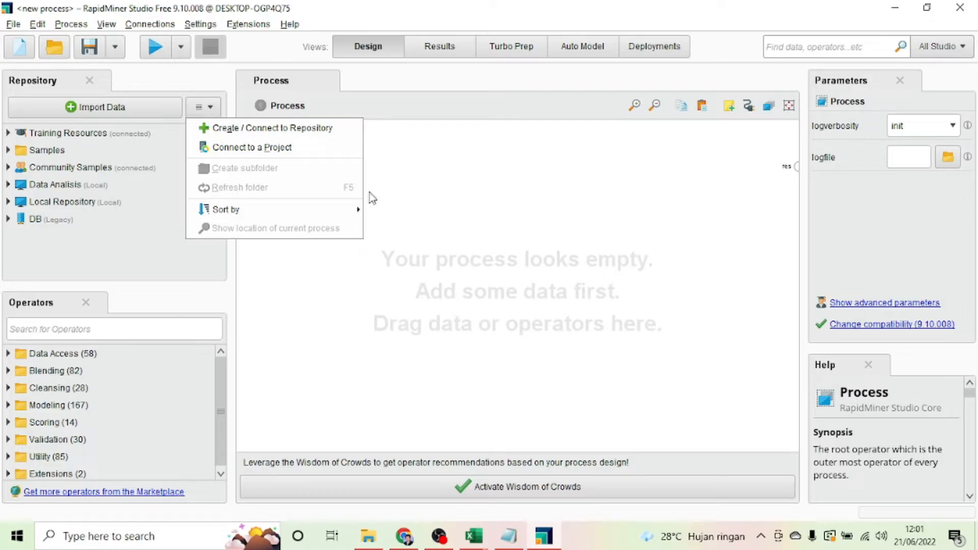
left_click(418, 186)
left_click(8, 185)
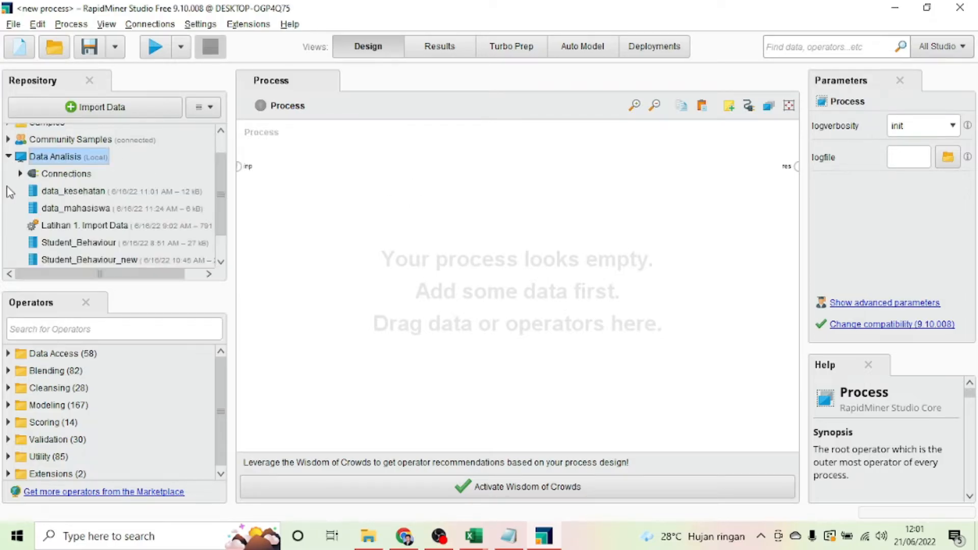
left_click(9, 157)
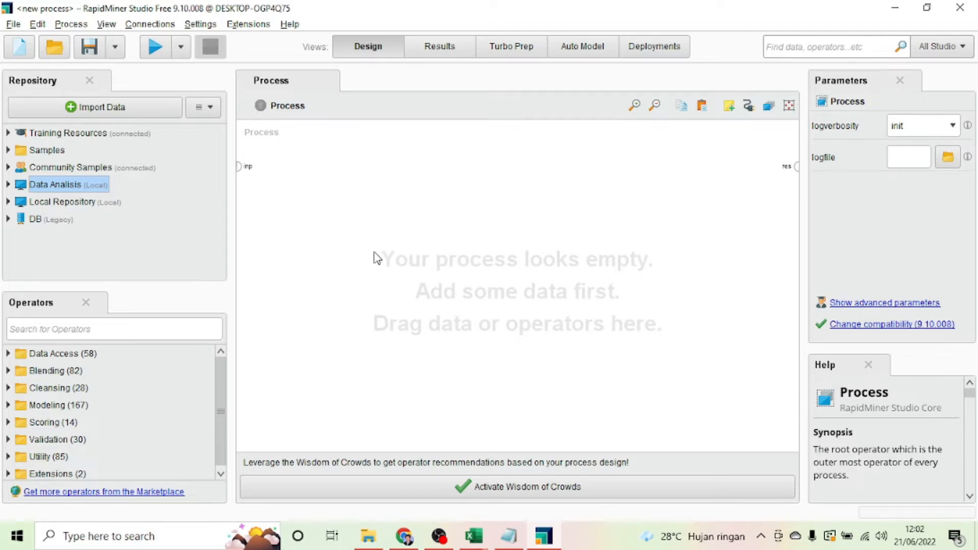
Step: Search the operators for 'read' and drag Read Excel onto the process canvas
left_click(155, 330)
type("read")
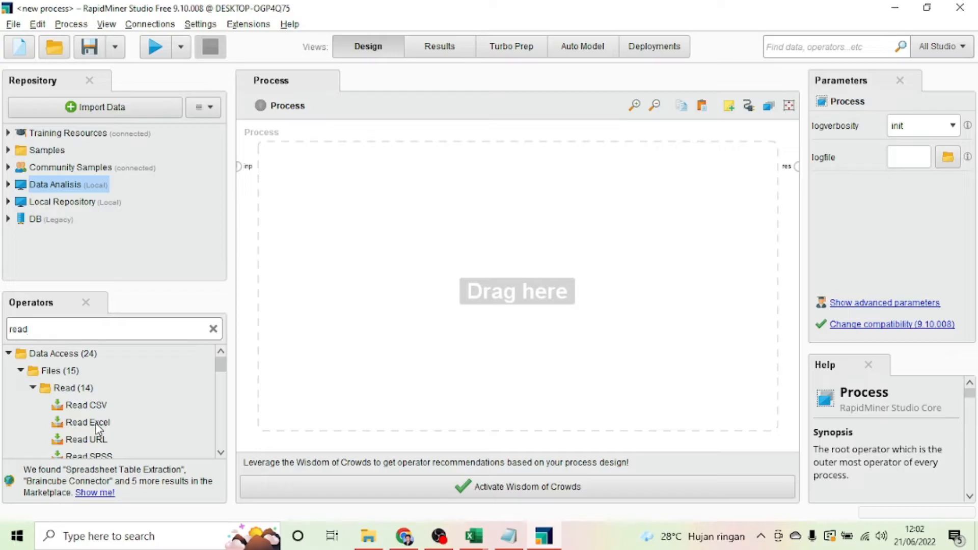
left_click_drag(98, 427, 335, 176)
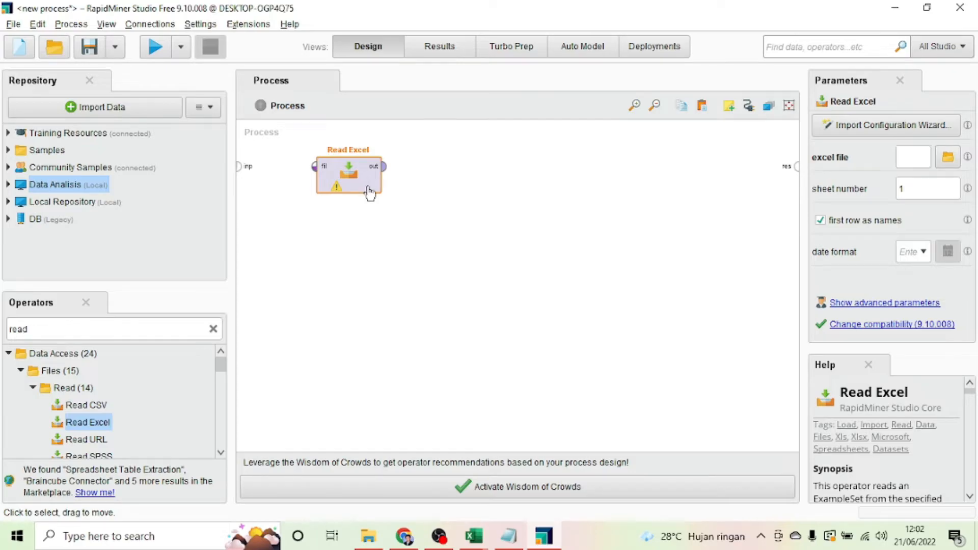
Step: Compare the data_regresi and data_regresi_estimasi workbooks in Excel, ending on data_regresi_estimasi
mouse_move(484, 539)
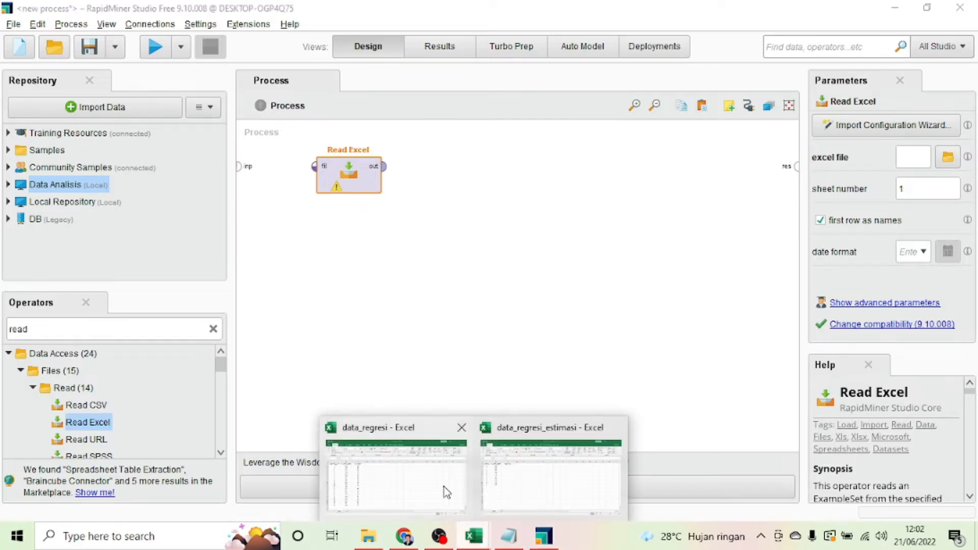
left_click(429, 471)
left_click(530, 277)
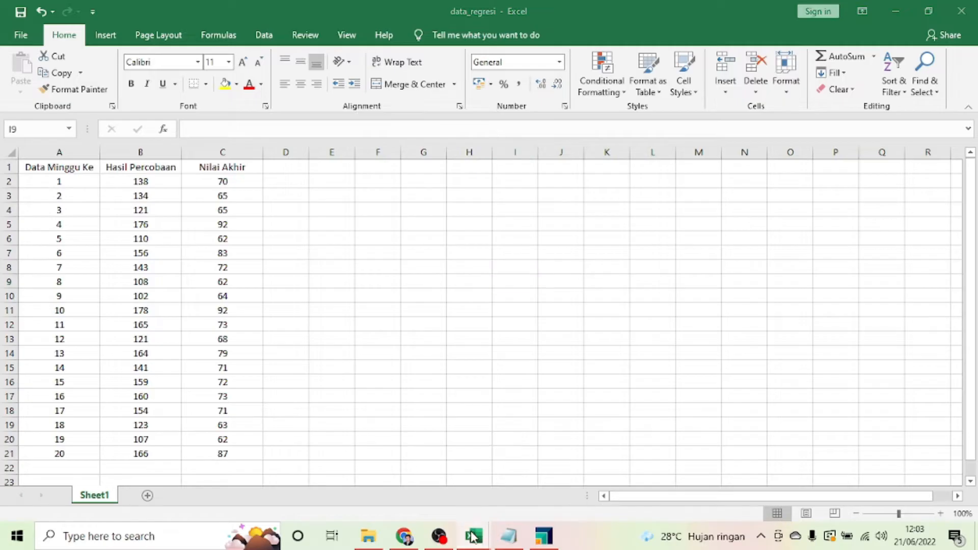
mouse_move(475, 536)
left_click(514, 473)
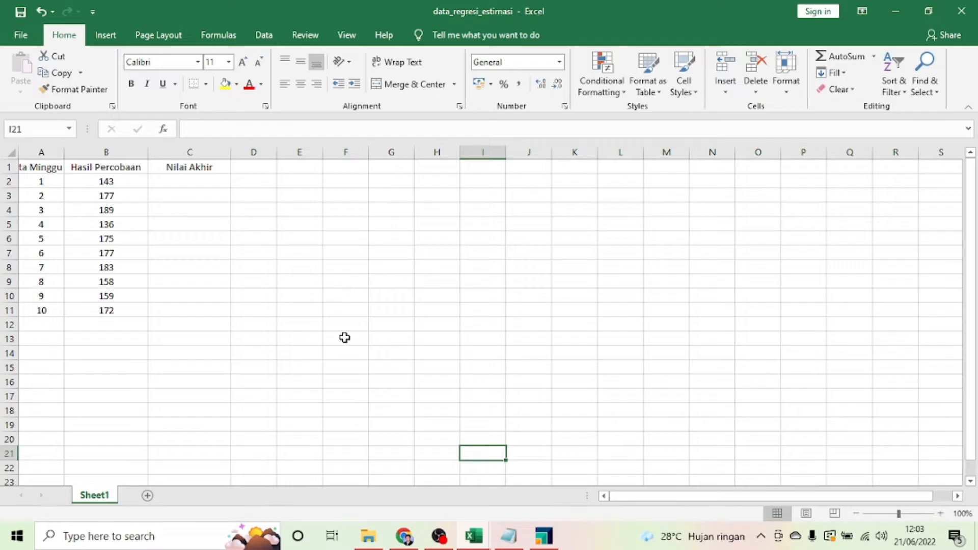
mouse_move(474, 536)
left_click(375, 475)
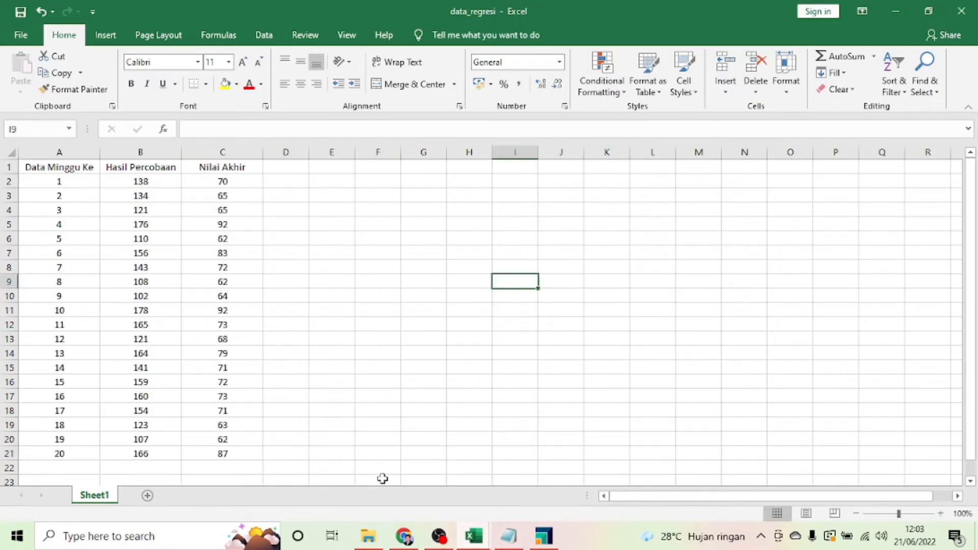
left_click(533, 474)
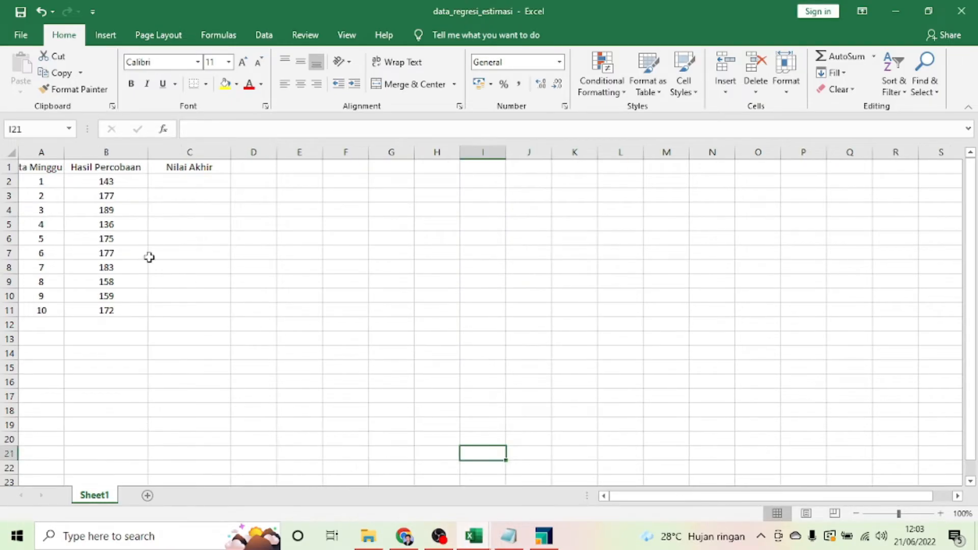
Step: Renumber weeks in A2:A11 as 21 through 30 by filling down a 21, 22 series
left_click(47, 185)
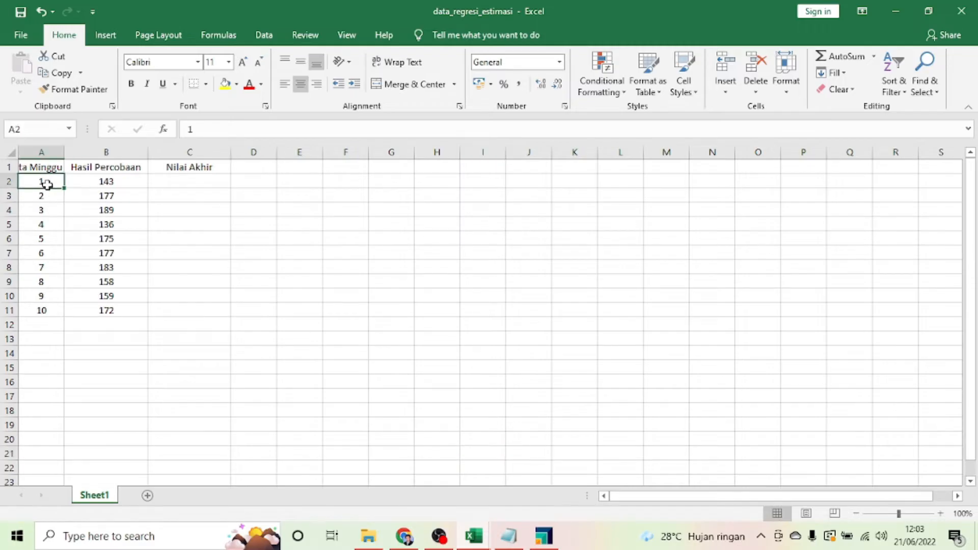
type("21")
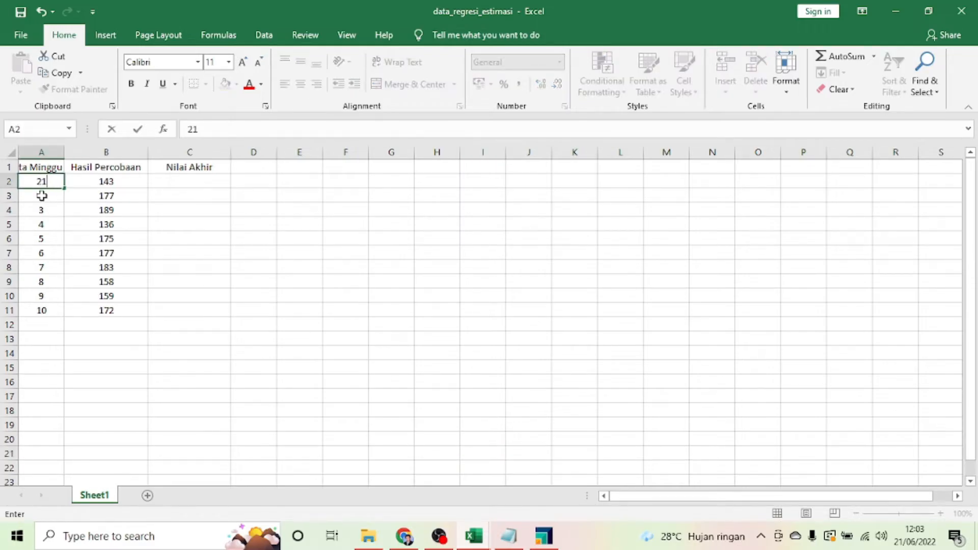
key("Return")
type("22")
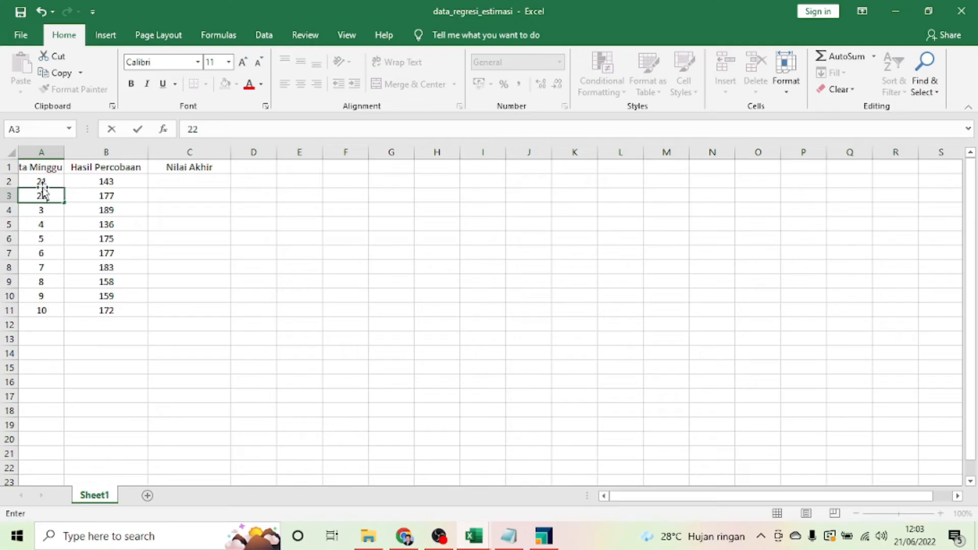
left_click_drag(41, 182, 72, 321)
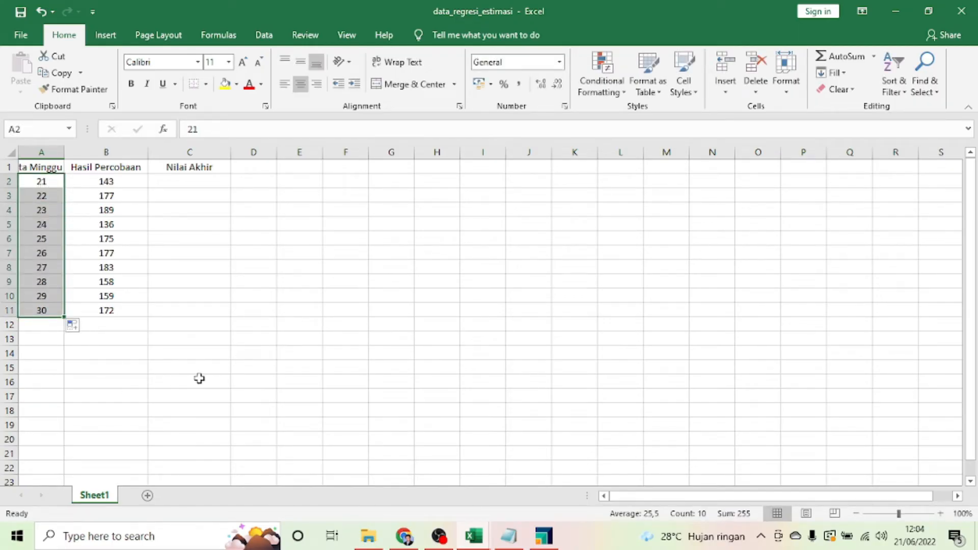
left_click(273, 338)
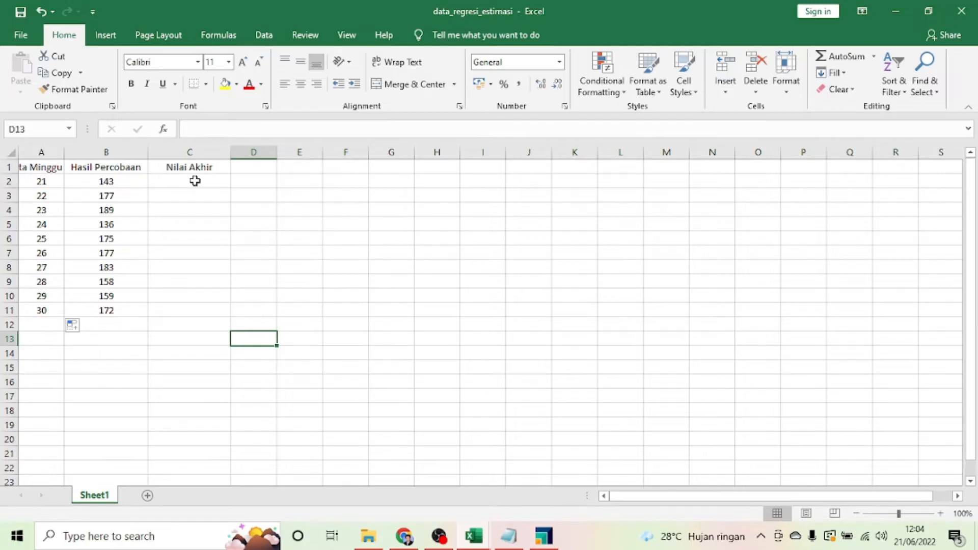
Step: Glance at both workbooks again, then close data_regresi_estimasi and data_regresi
left_click(472, 536)
left_click(389, 463)
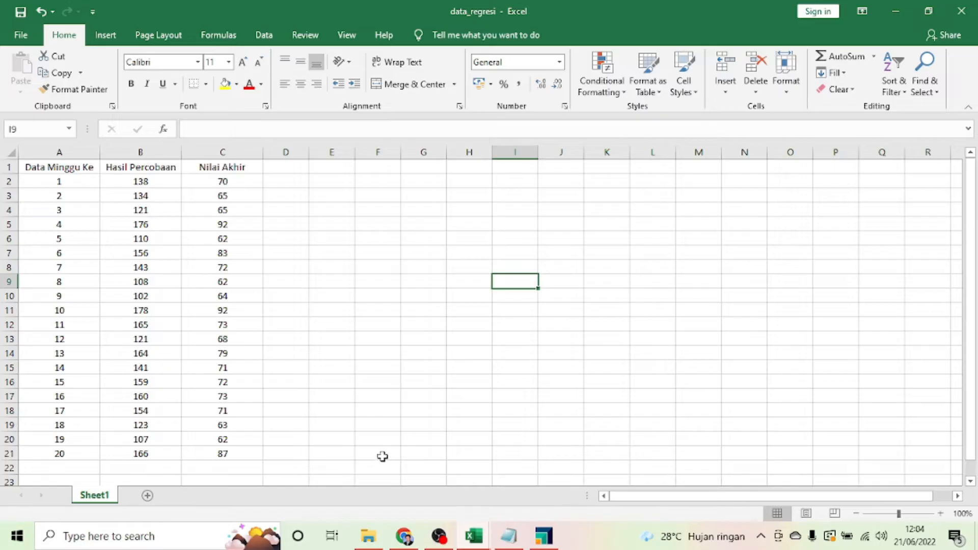
left_click(478, 540)
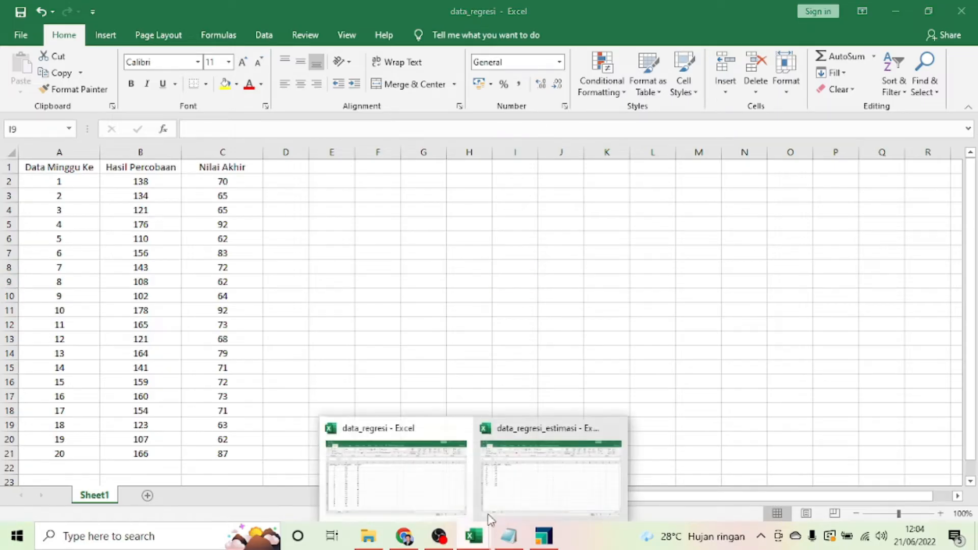
left_click(537, 462)
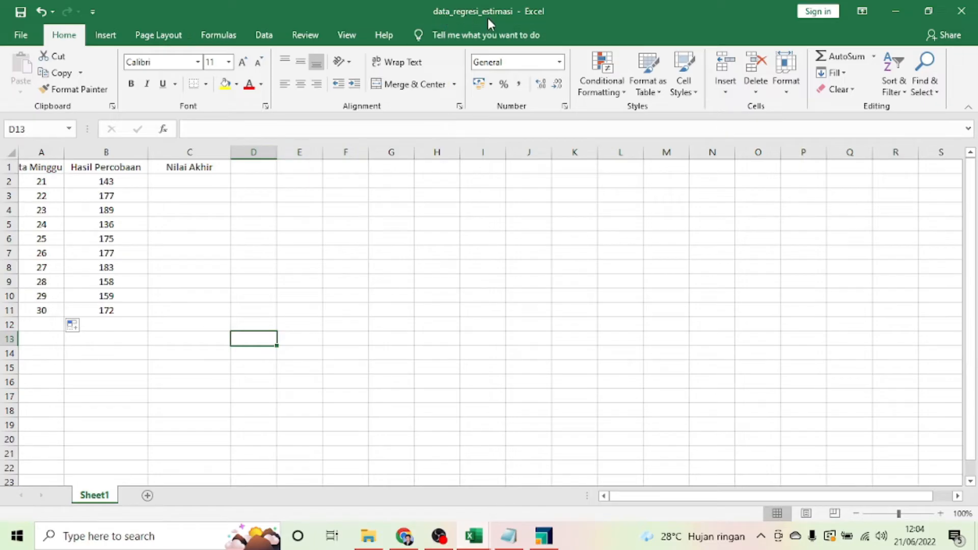
left_click(961, 11)
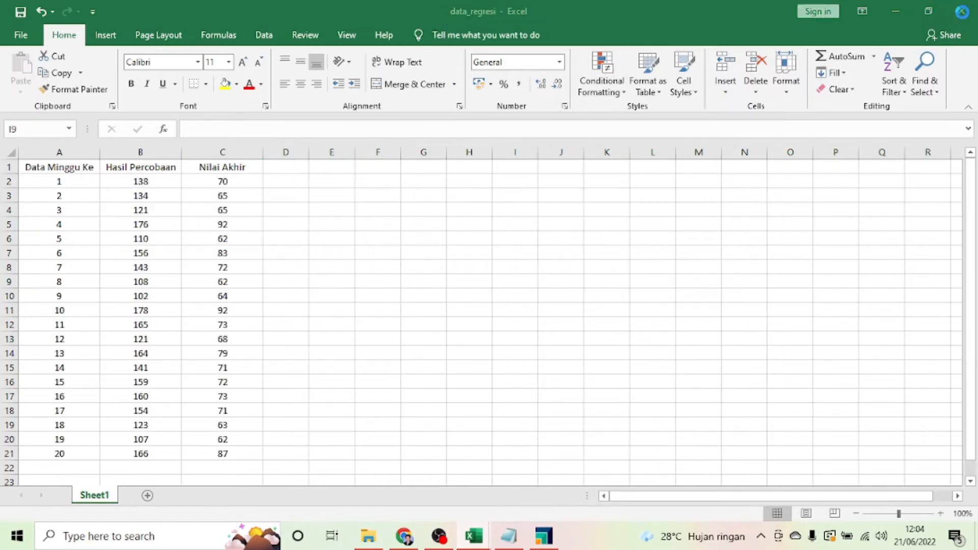
left_click(961, 11)
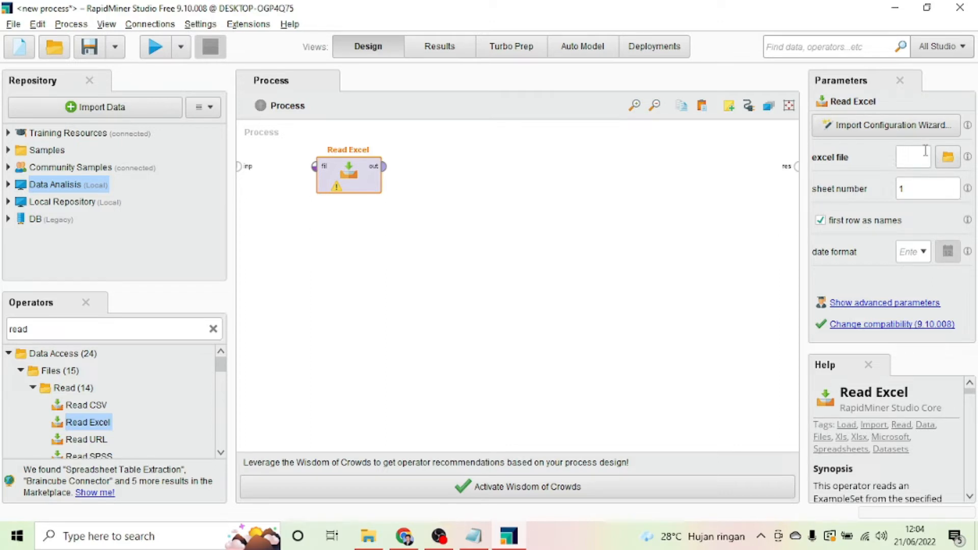
Step: Open Read Excel's file chooser and browse into the APE 3 (H:) drive
left_click_drag(798, 209, 757, 211)
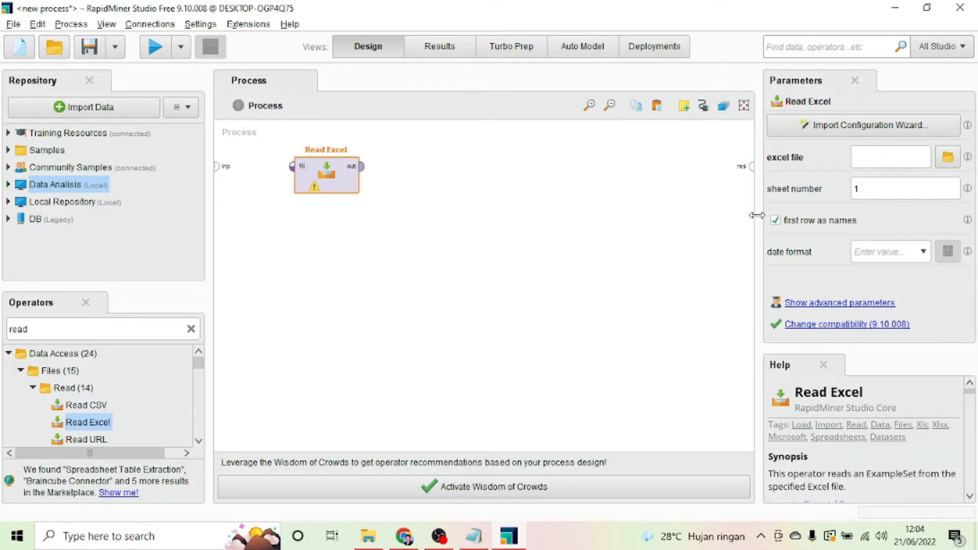
left_click(947, 157)
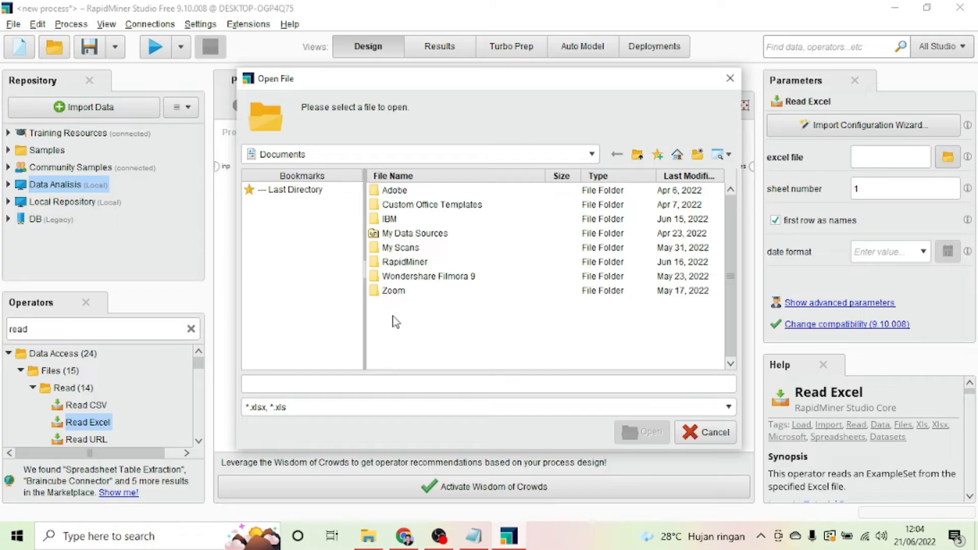
left_click(532, 154)
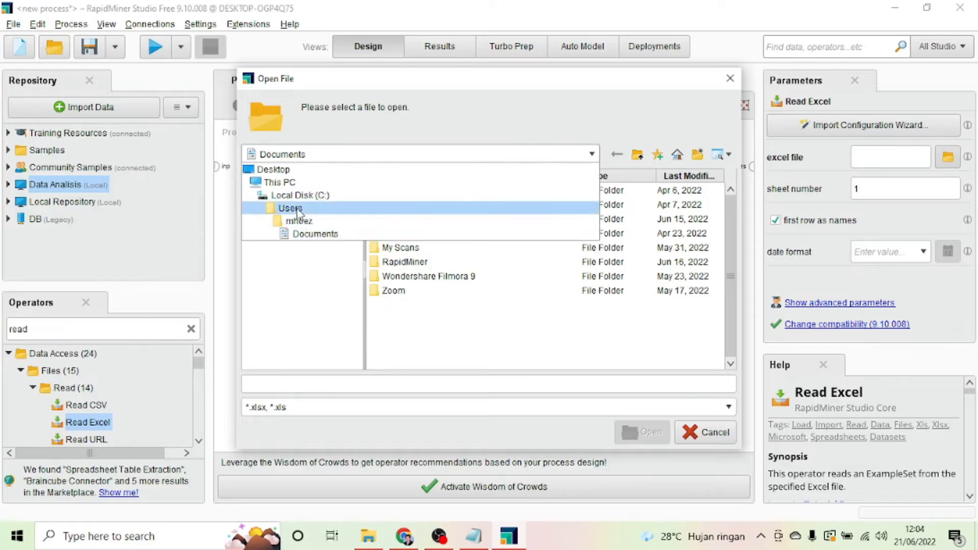
left_click(293, 184)
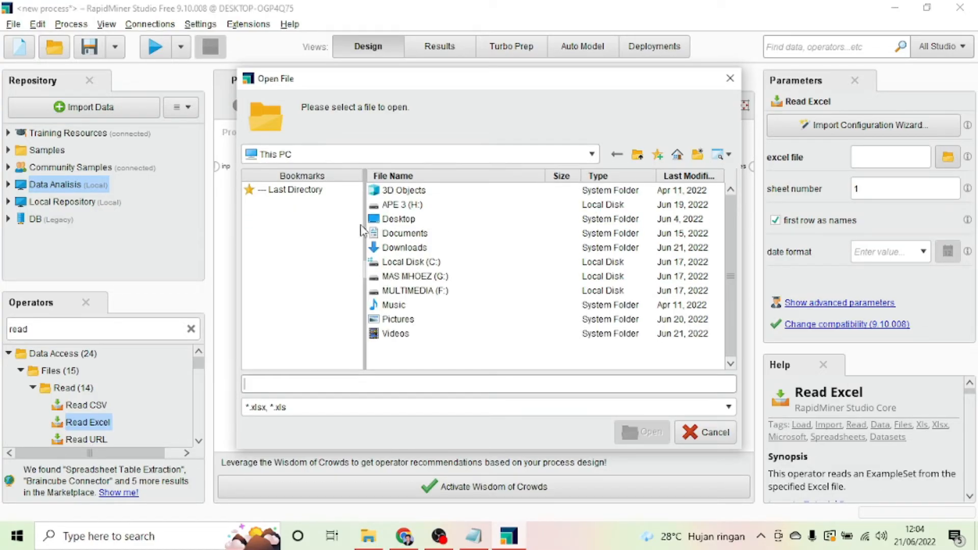
left_click(392, 206)
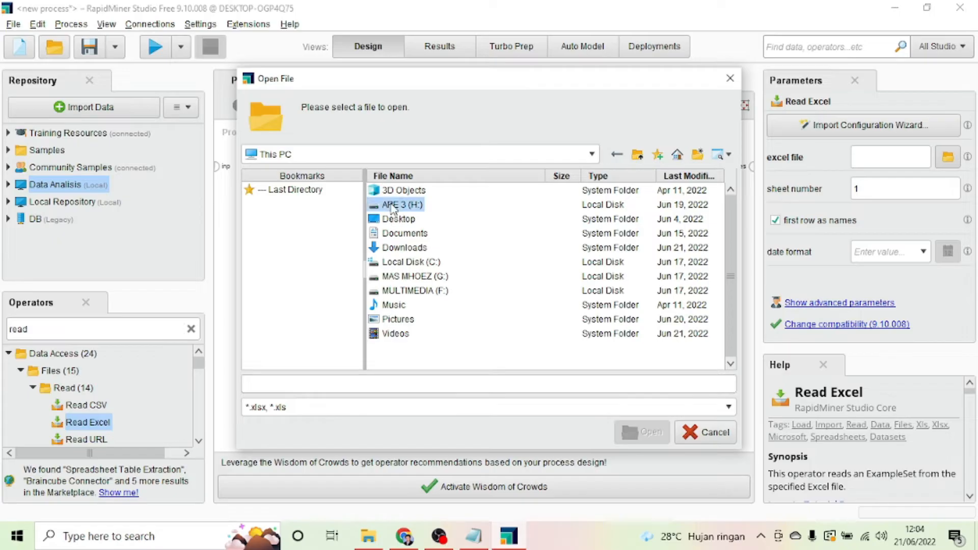
double_click(390, 204)
double_click(389, 205)
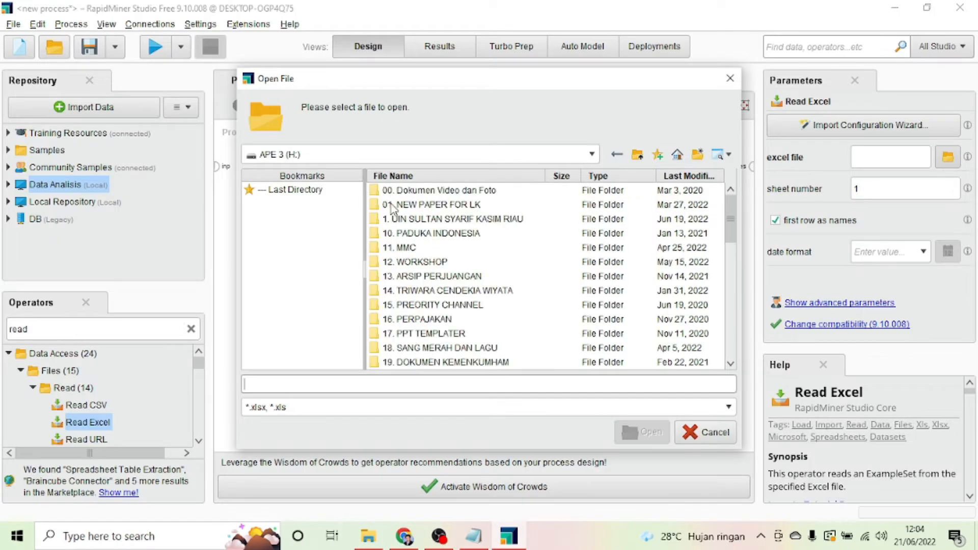
Step: Navigate to 14. Genap 2021-2022 > DATA ANALISIS > RapidMiner and load data_regresi.xlsx
double_click(416, 220)
left_click(414, 190)
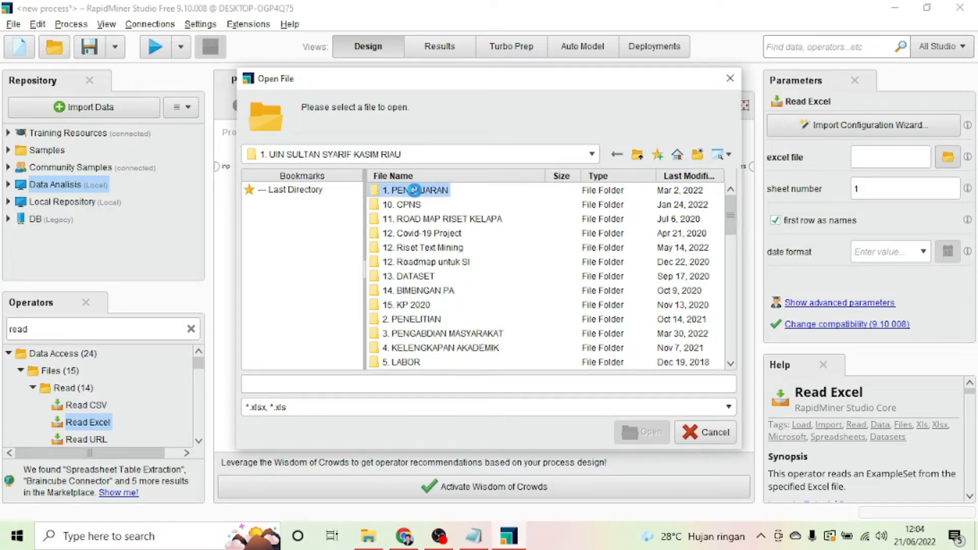
double_click(413, 190)
scroll(410, 305, "down", 5)
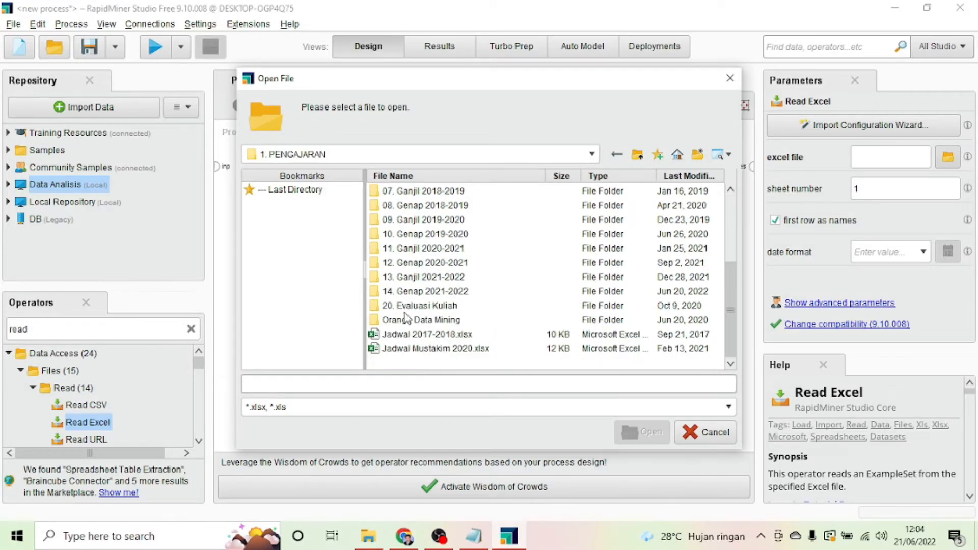
double_click(402, 291)
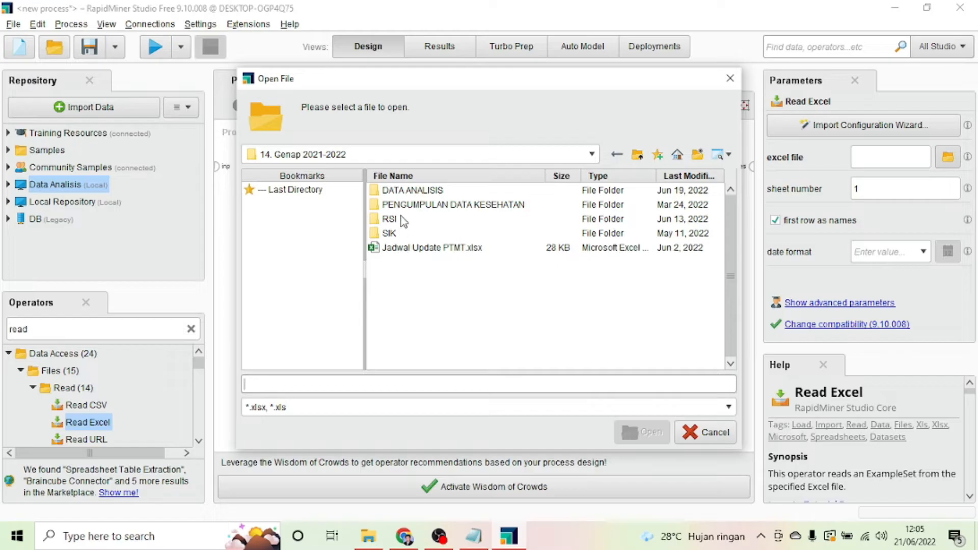
double_click(405, 191)
double_click(405, 191)
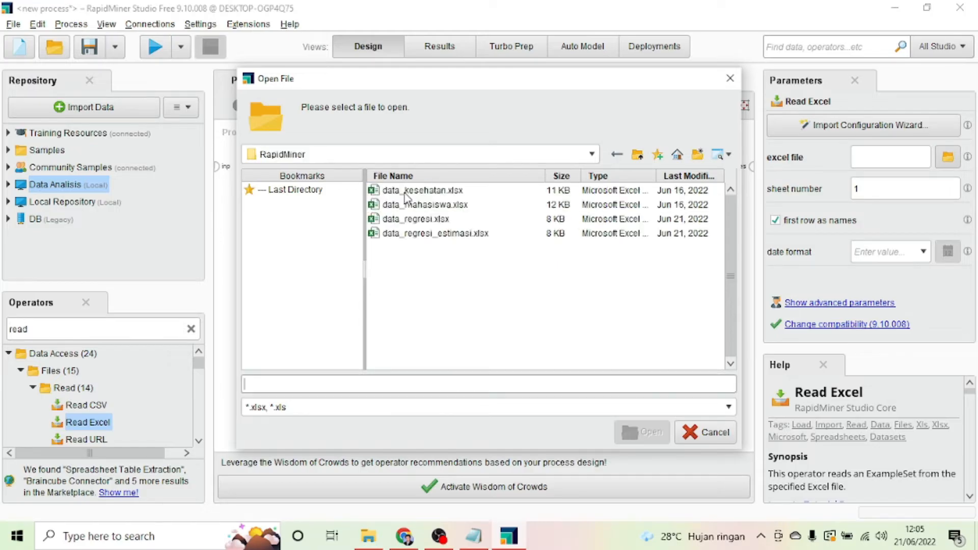
left_click(412, 219)
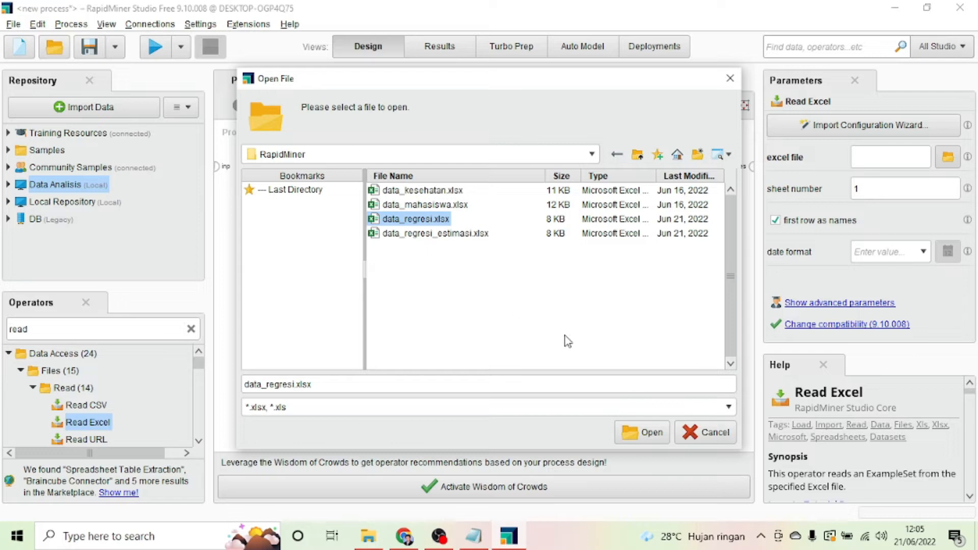
left_click(651, 433)
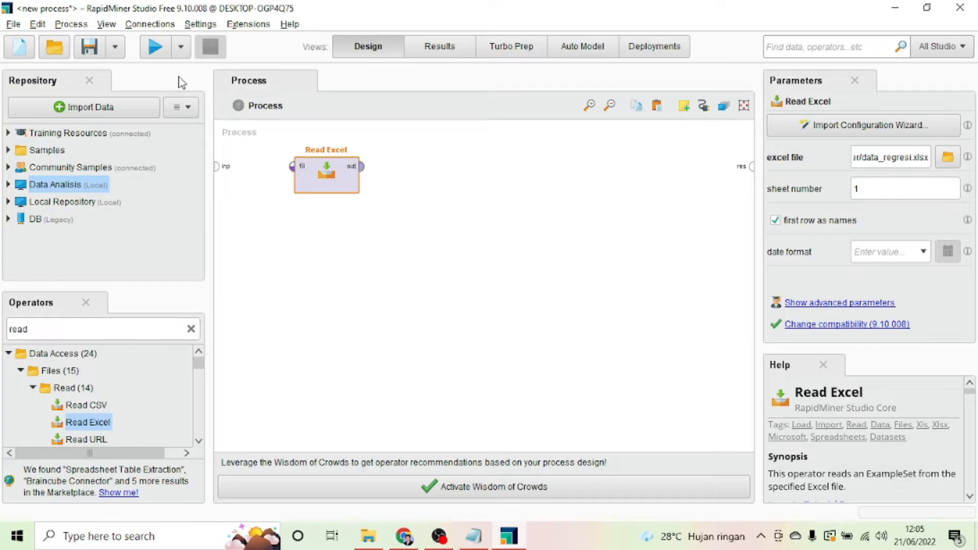
Step: Connect Read Excel's output to the result port and run the process
left_click(155, 46)
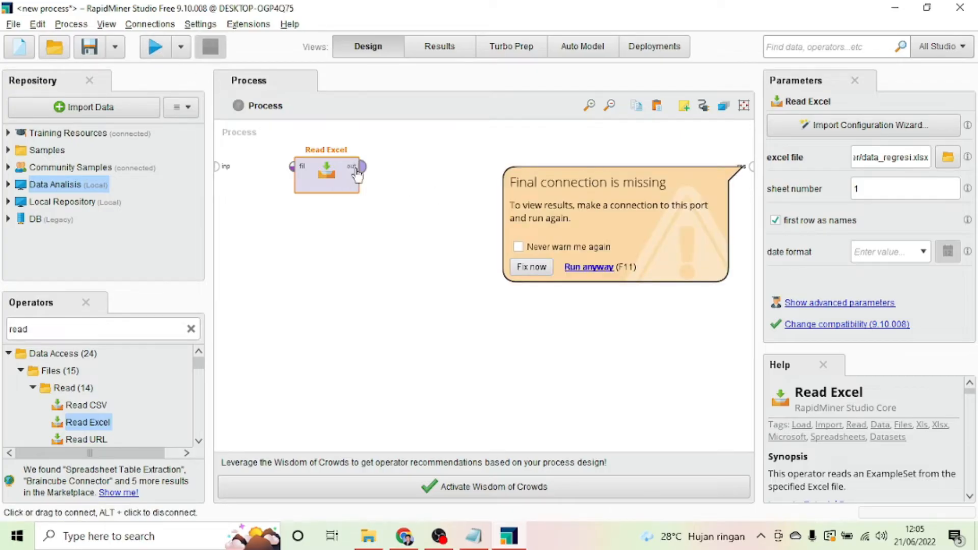
mouse_move(359, 168)
left_mouse_down()
mouse_move(744, 171)
mouse_move(734, 169)
left_mouse_up()
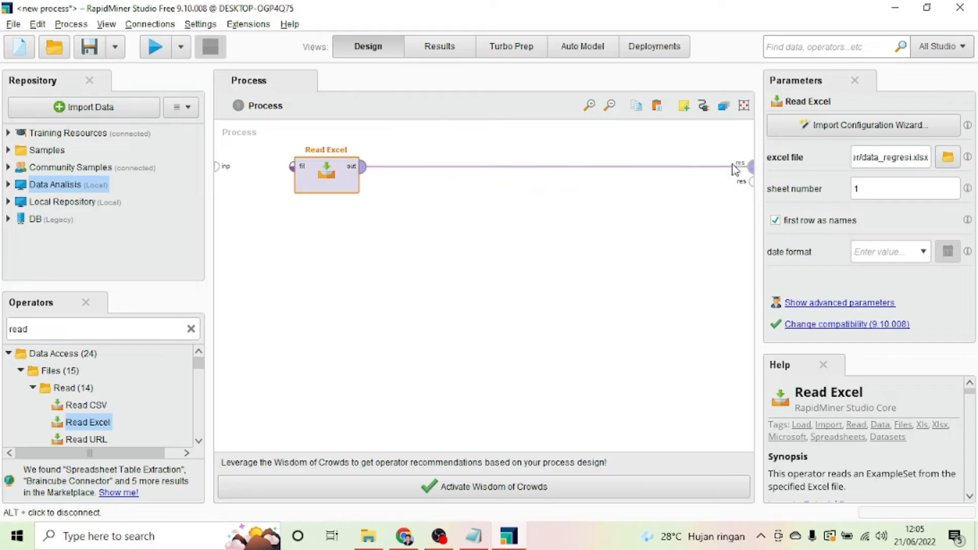
left_click(155, 48)
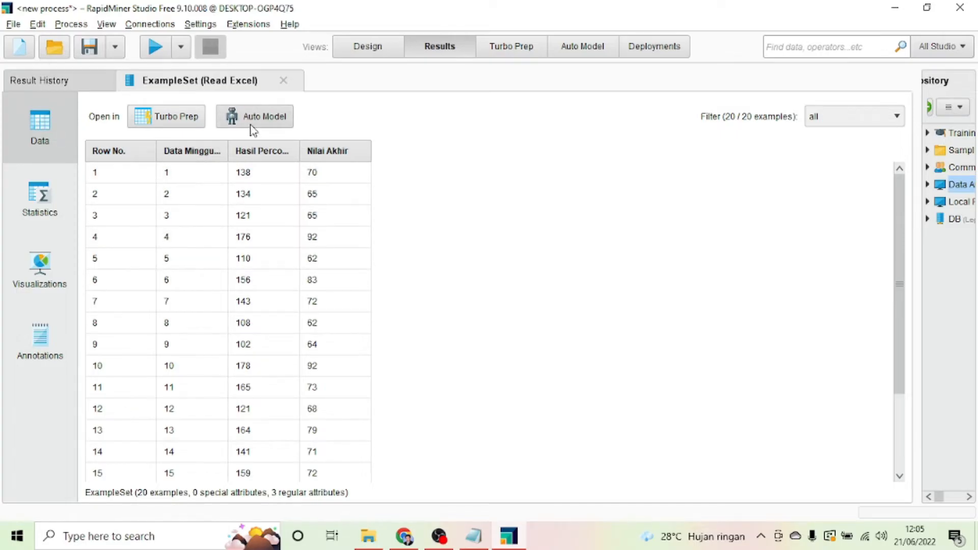
Step: Close the ExampleSet result and its history entry, then return to Design view
left_click(284, 81)
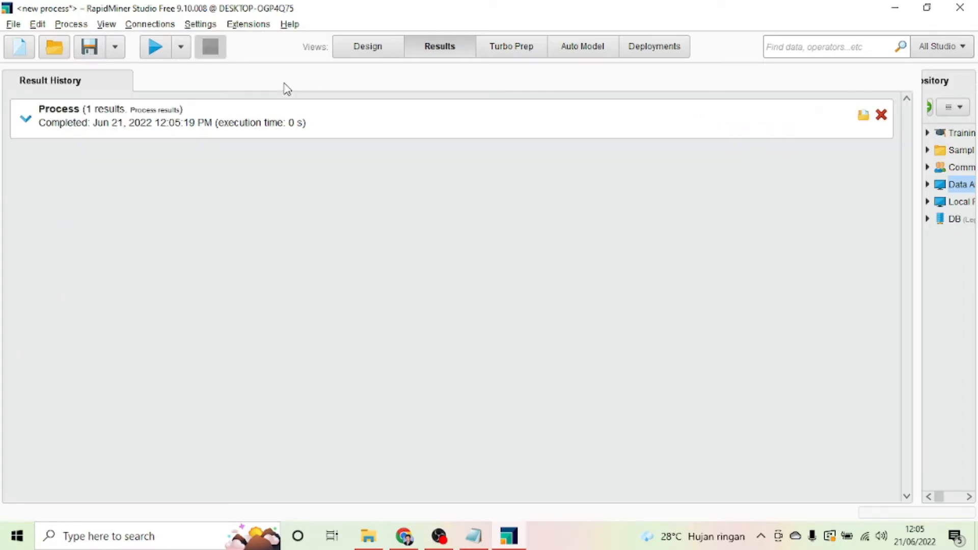
left_click(881, 114)
left_click(353, 55)
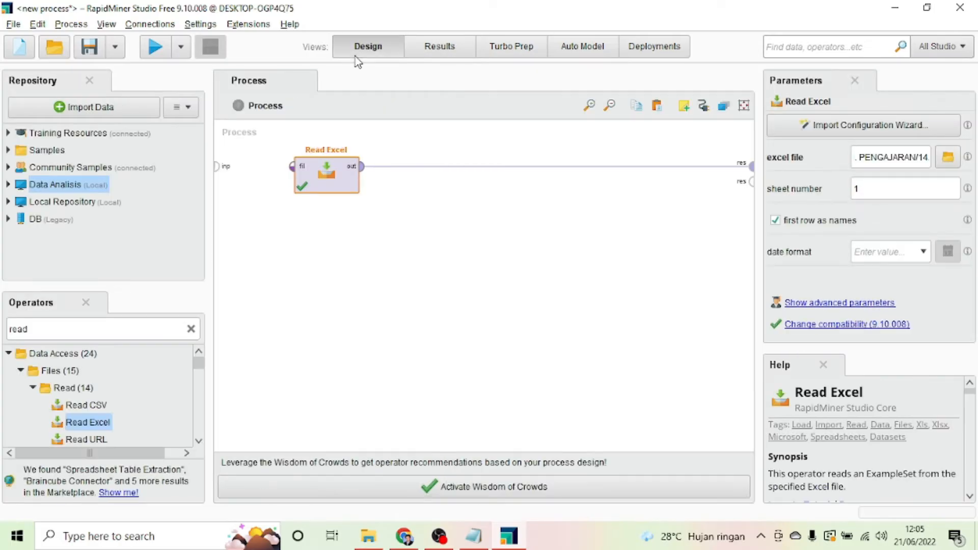
Step: Remove the Read Excel connection and operator from the canvas
left_click(549, 169)
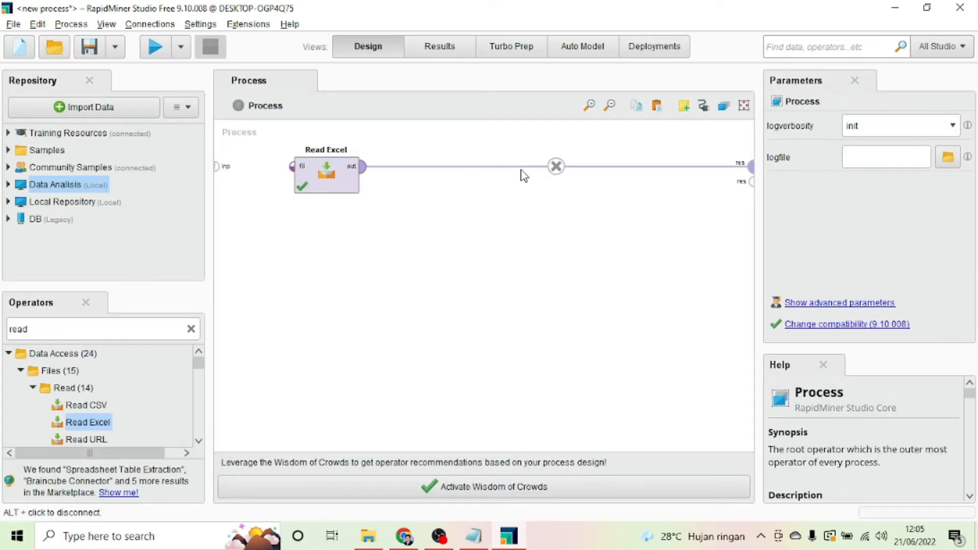
left_click(559, 169)
left_click(330, 184)
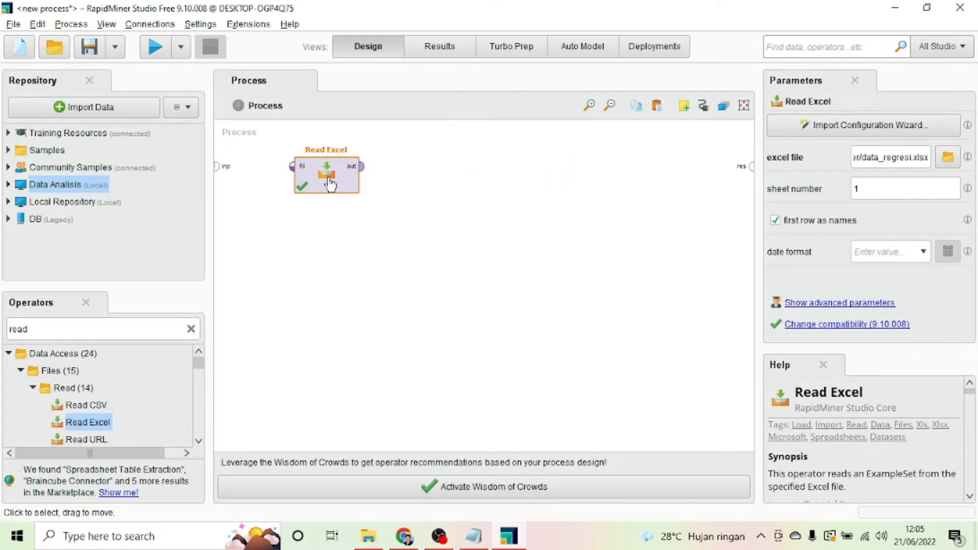
key("Delete")
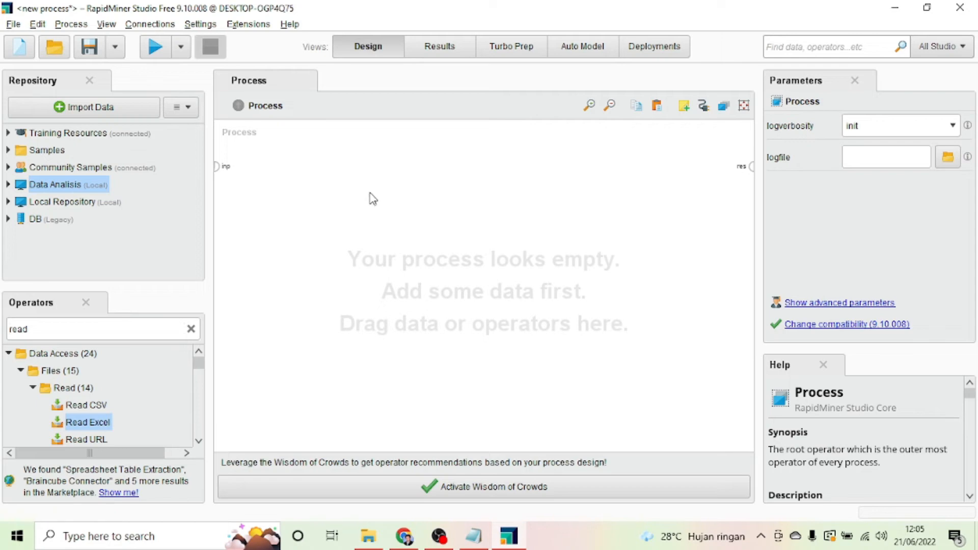
Step: Start Import Data from My Computer and open the APE 3 (H:) drive
left_click(121, 110)
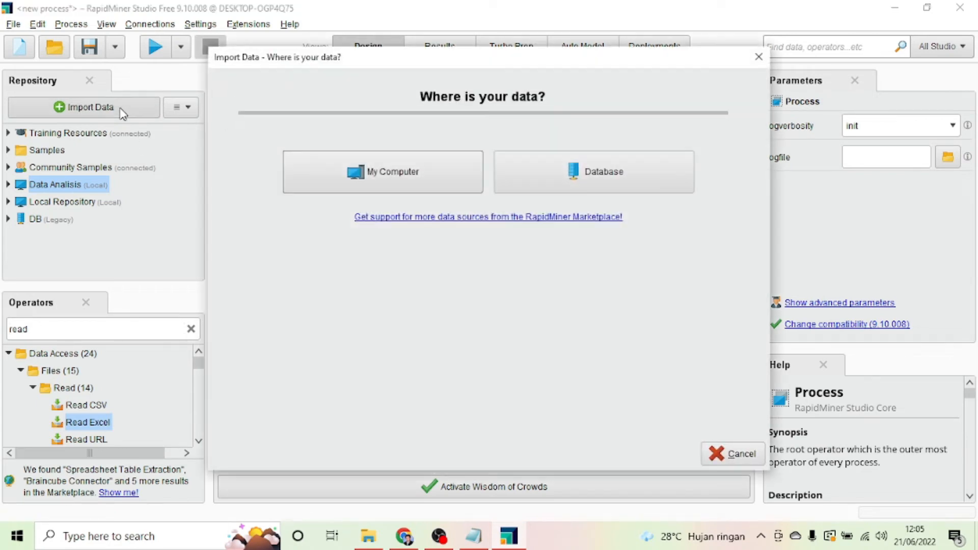
left_click(363, 167)
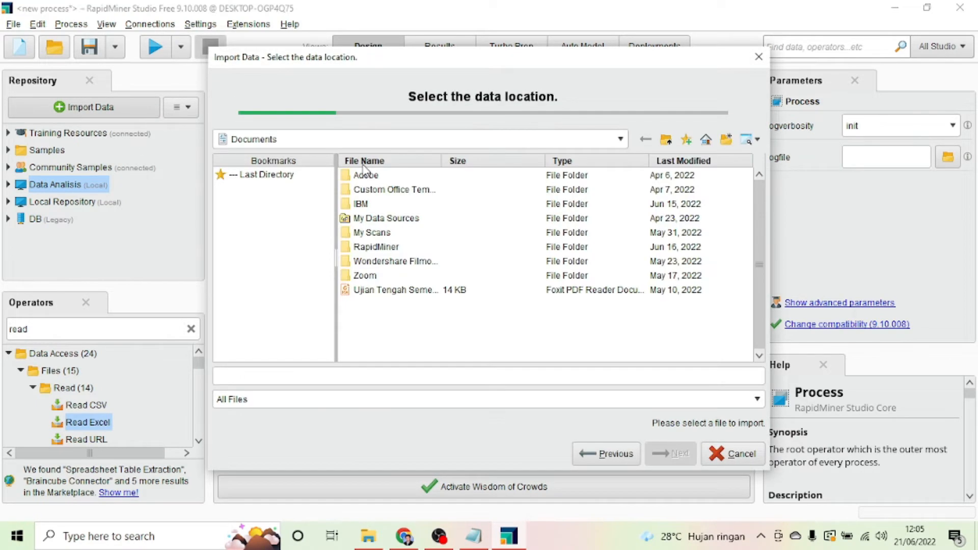
left_click(436, 142)
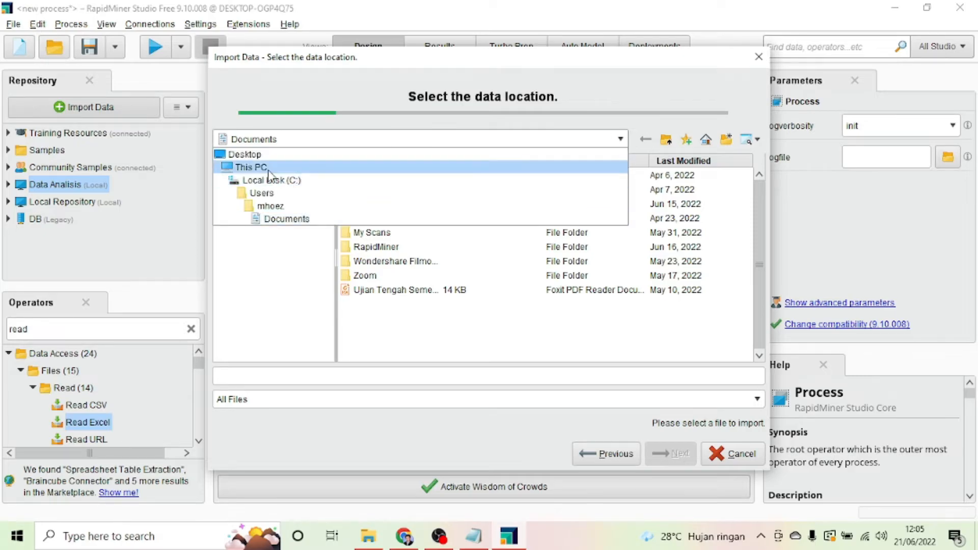
left_click(250, 167)
double_click(374, 190)
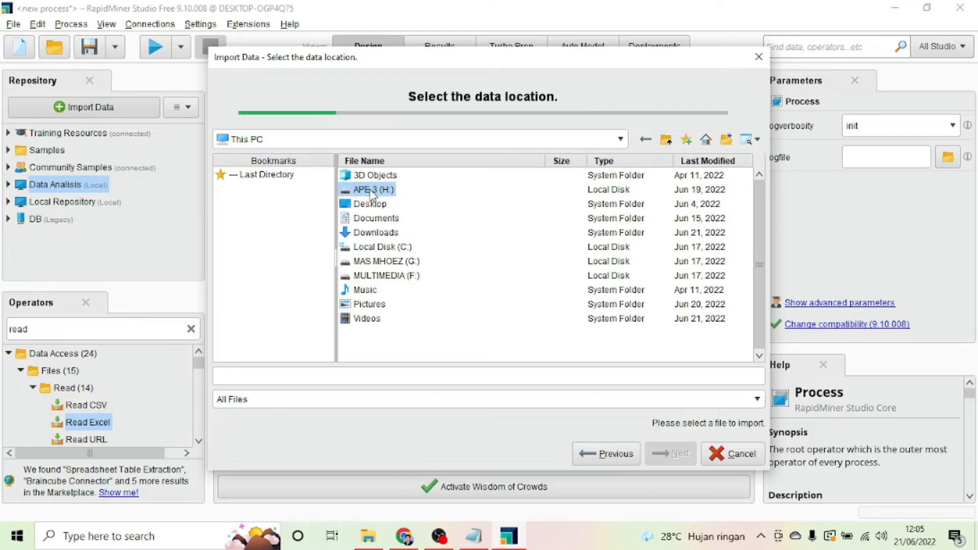
Step: Browse to the RapidMiner folder, pick data_regresi.xlsx and continue to cell selection
left_click(377, 205)
double_click(377, 205)
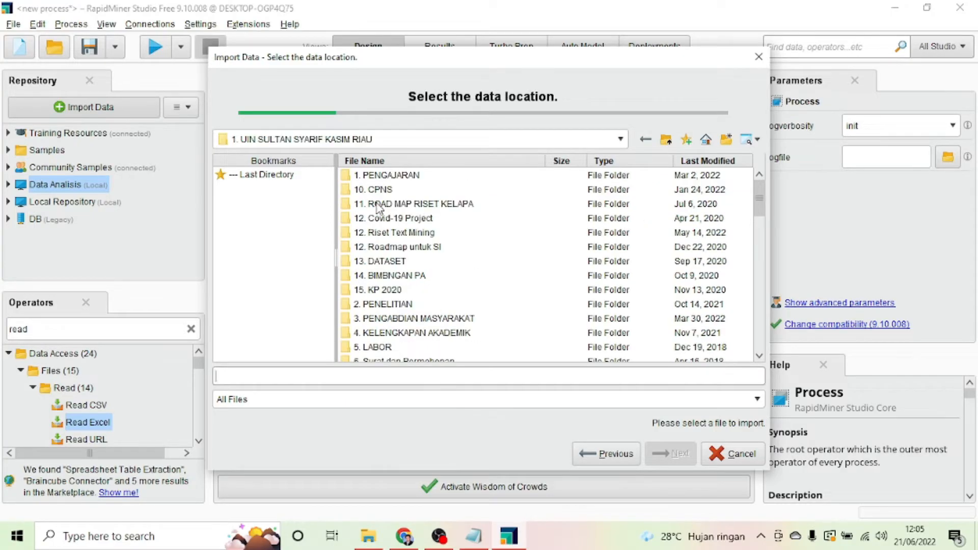
double_click(377, 179)
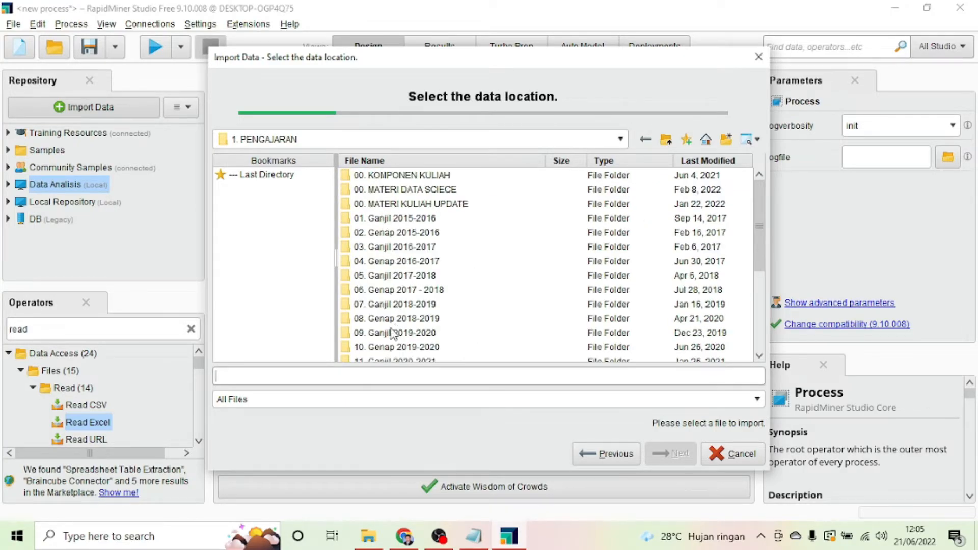
scroll(387, 334, "down", 2)
double_click(370, 320)
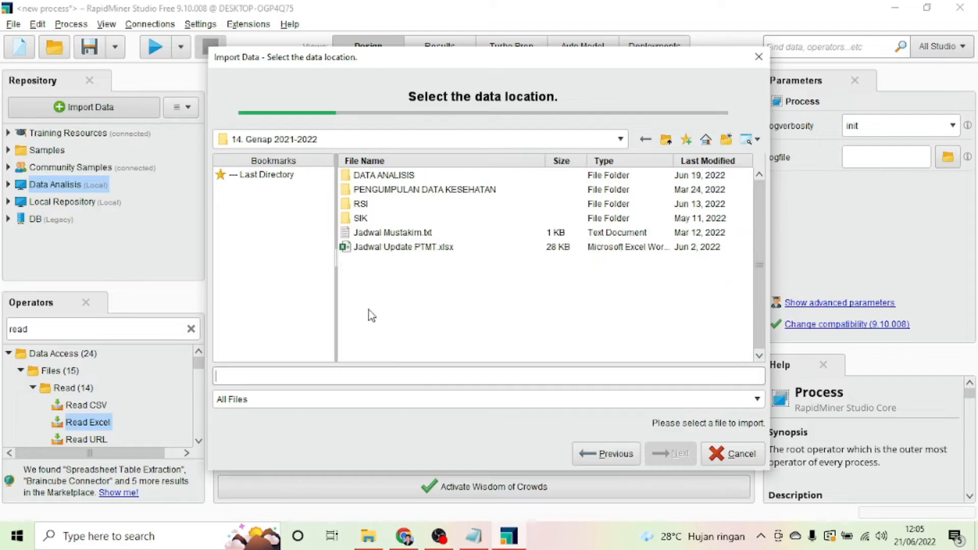
double_click(380, 182)
double_click(371, 178)
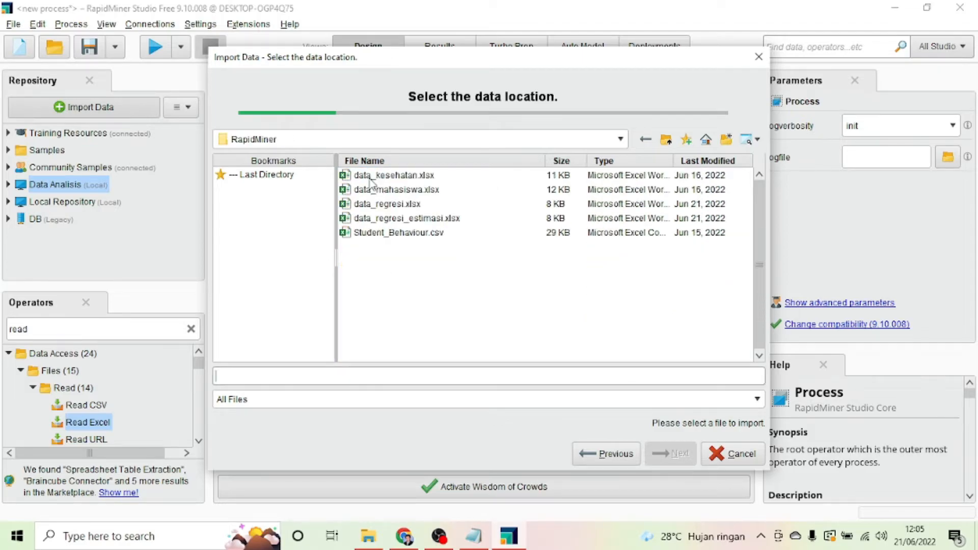
left_click(380, 206)
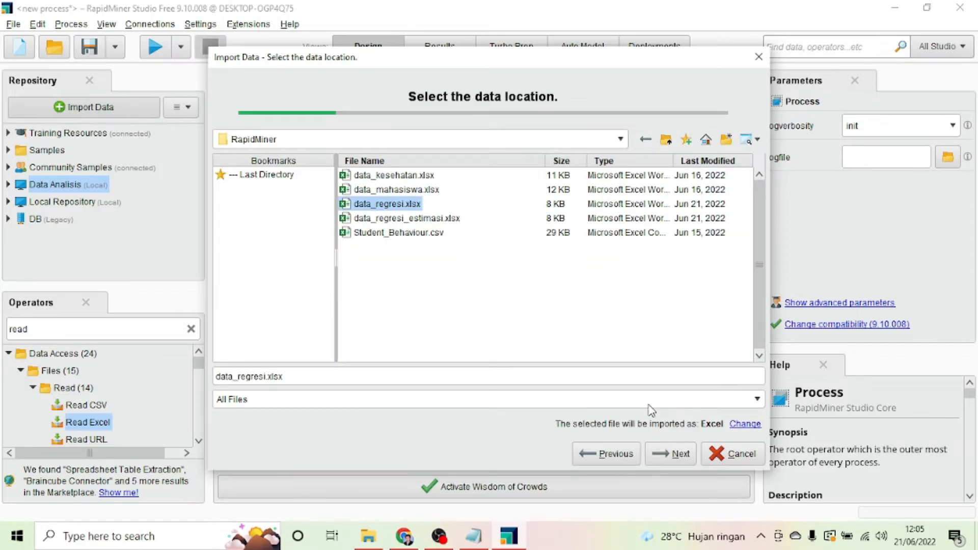
left_click(662, 455)
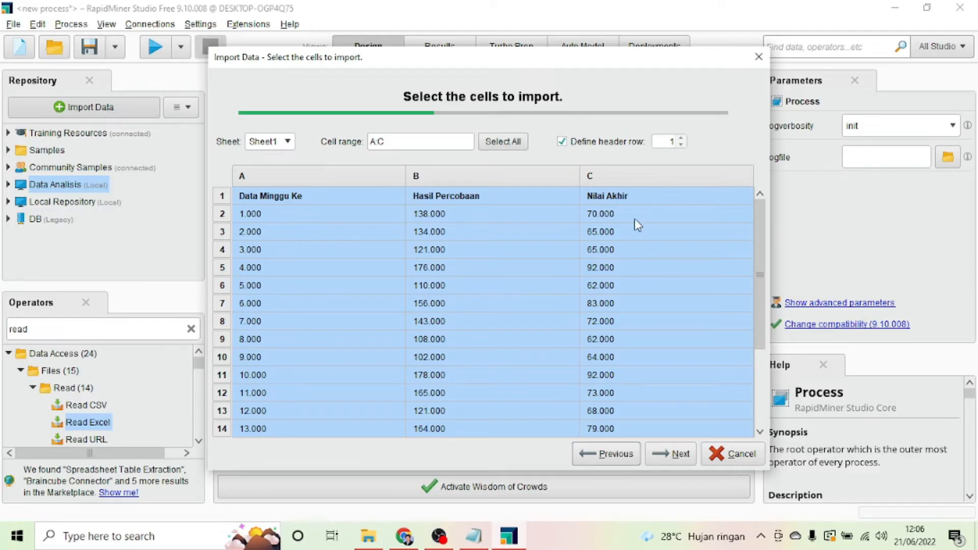
Step: In the column formatting step, set the Data Minggu Ke column's role to id
left_click(672, 454)
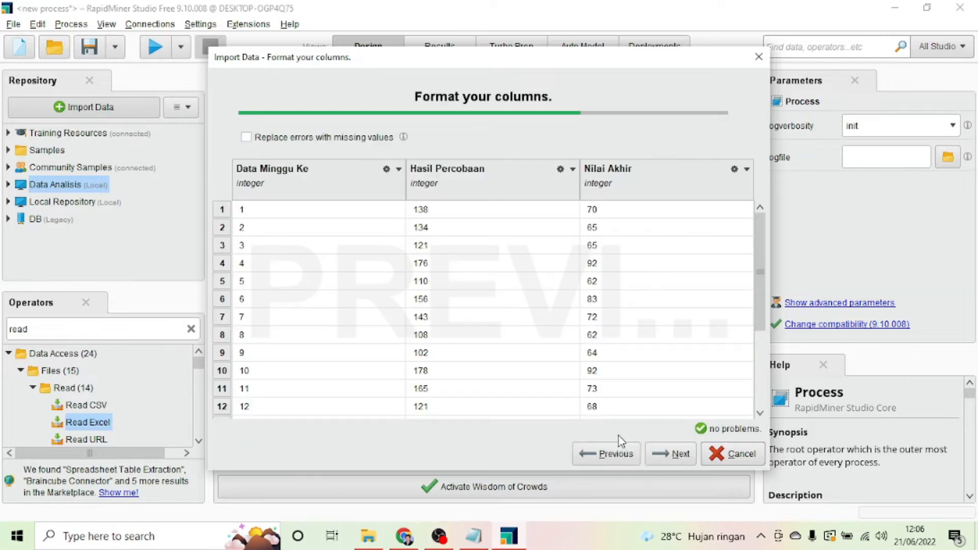
left_click(398, 171)
mouse_move(404, 190)
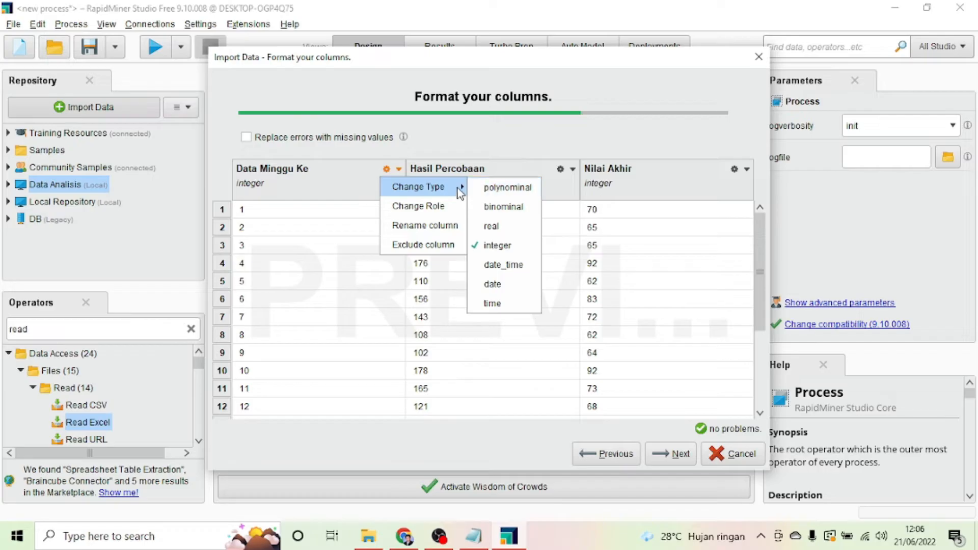
left_click(439, 206)
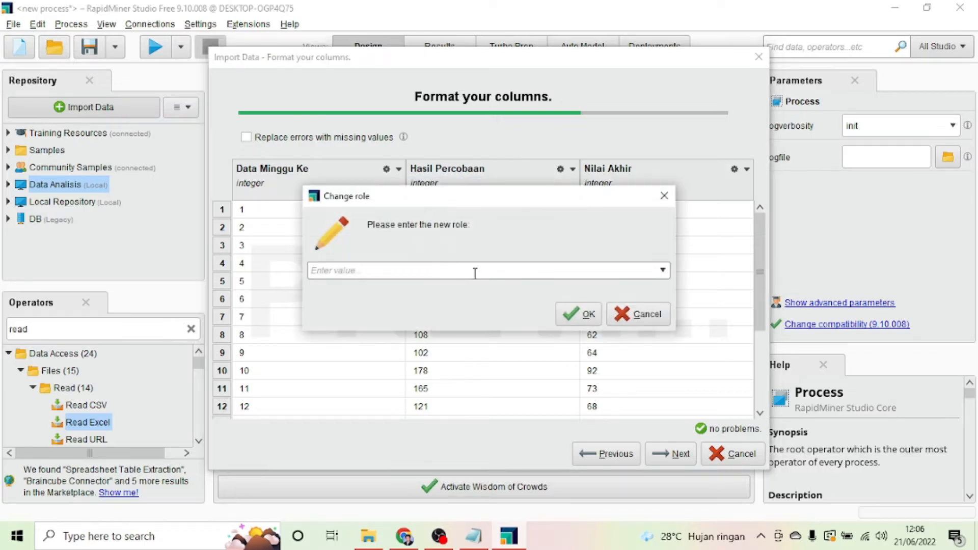
left_click(661, 270)
left_click(420, 295)
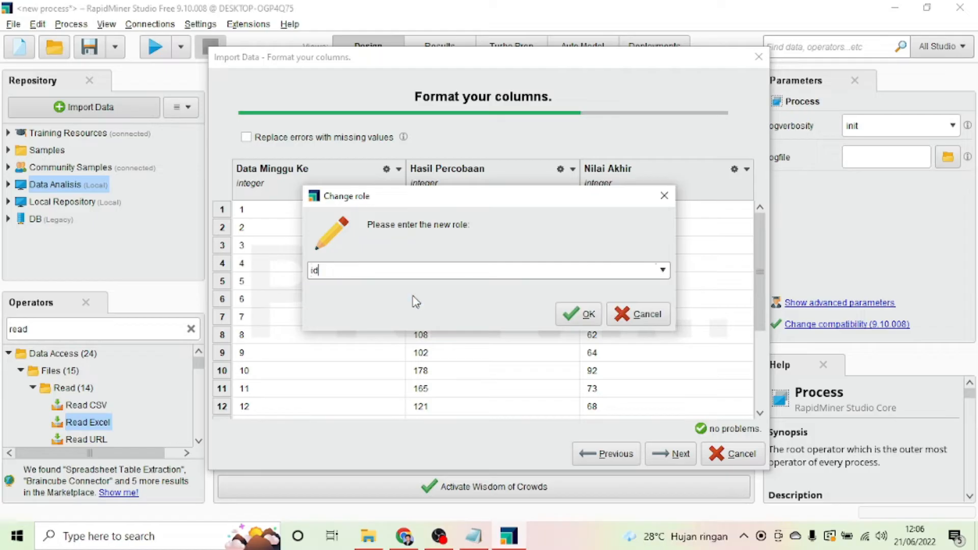
left_click(582, 314)
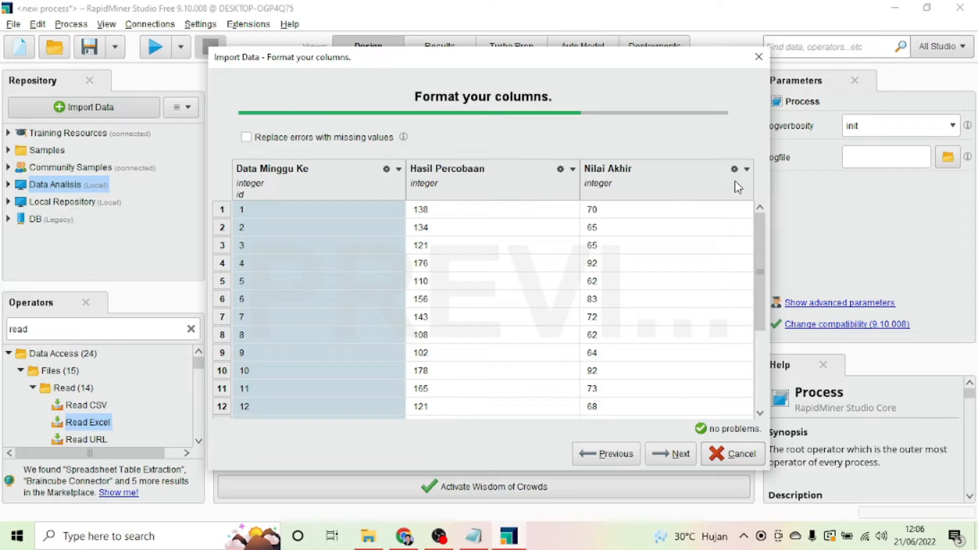
Step: Give Nilai Akhir the label role and continue to the storage step
left_click(746, 170)
mouse_move(746, 184)
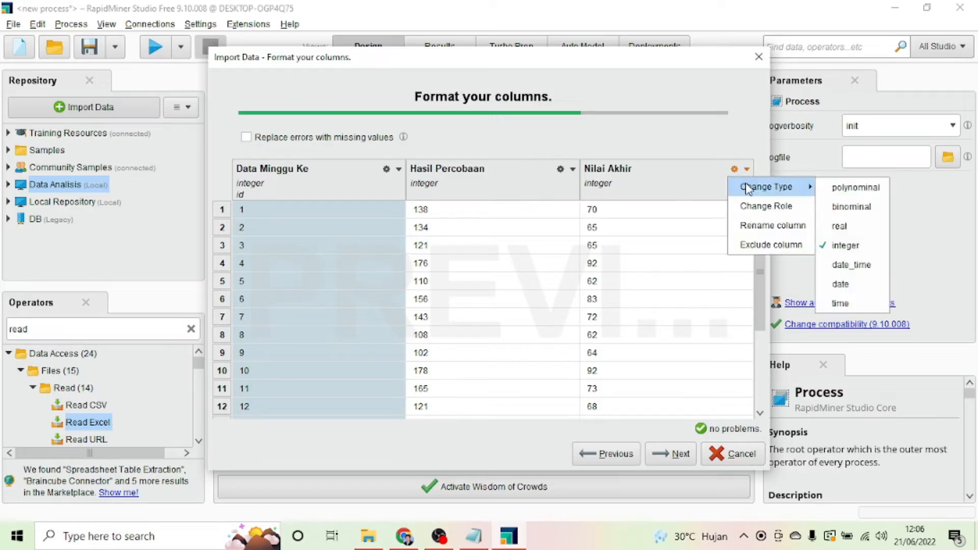
left_click(749, 206)
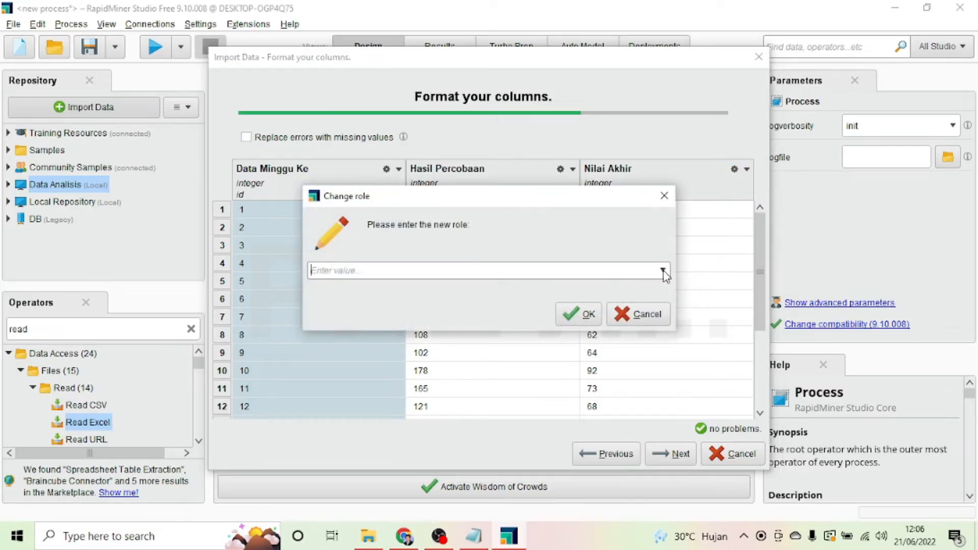
left_click(662, 270)
left_click(506, 285)
left_click(578, 312)
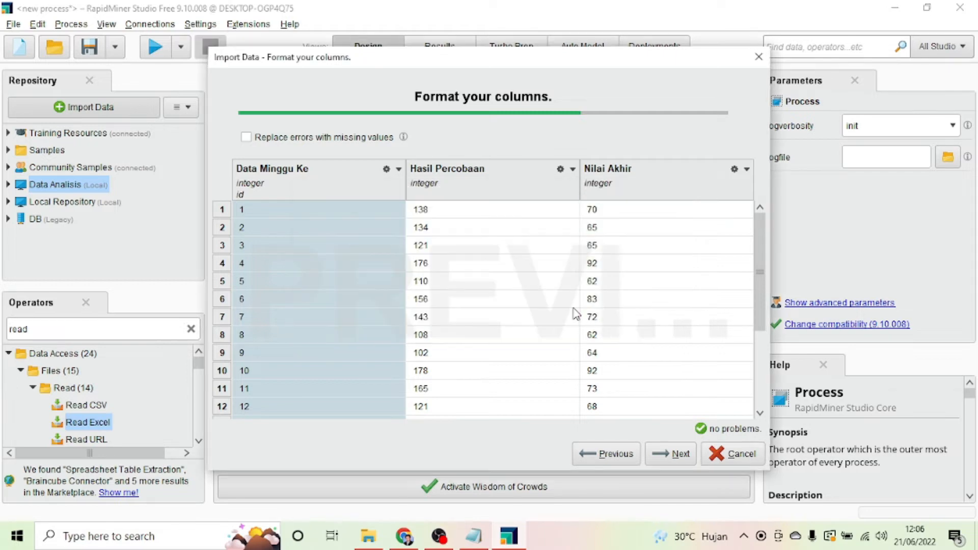
left_click(669, 455)
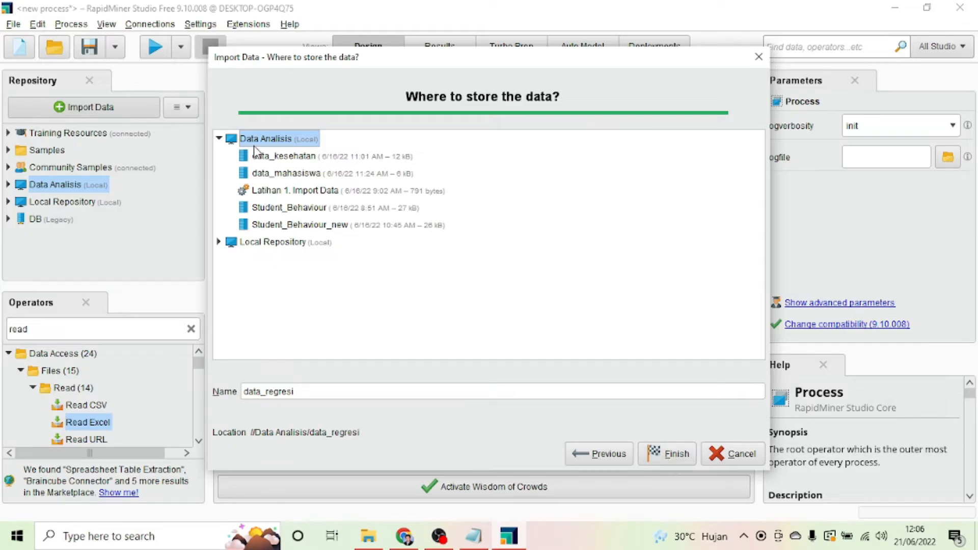
Step: Finish importing data_regresi into Data Analisis and go back to Design view
left_click(669, 455)
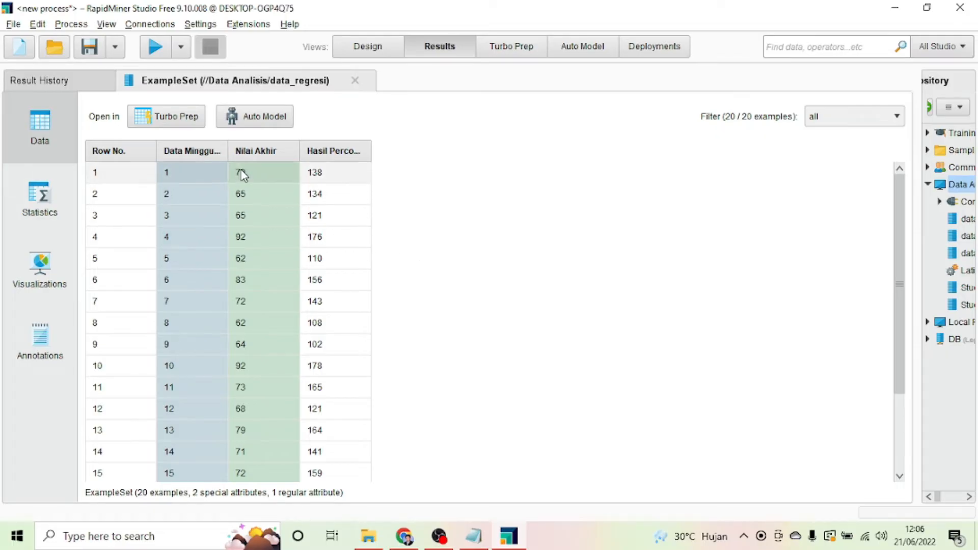
left_click(360, 47)
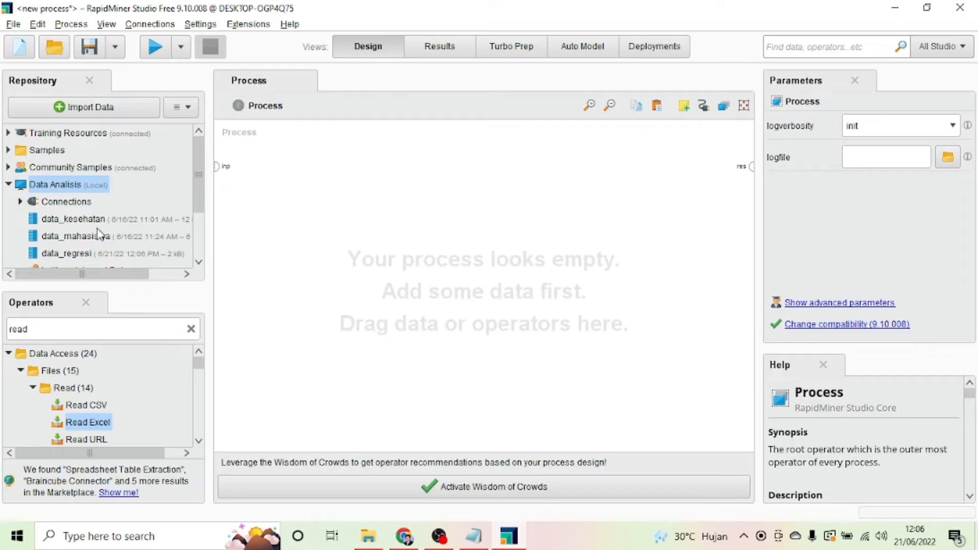
Step: Drop data_regresi onto the canvas and search the operators for 'regresi'
scroll(99, 235, "down", 1)
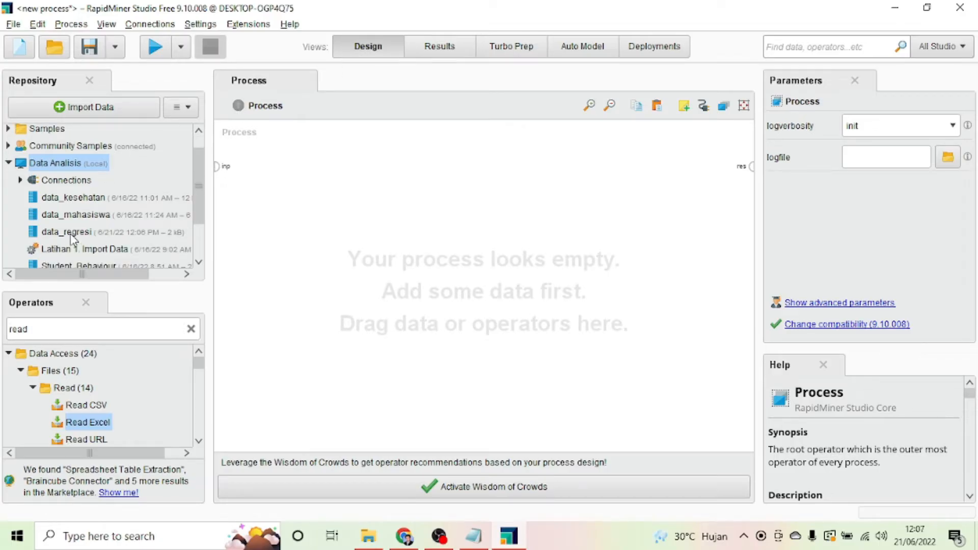
left_click_drag(73, 234, 295, 185)
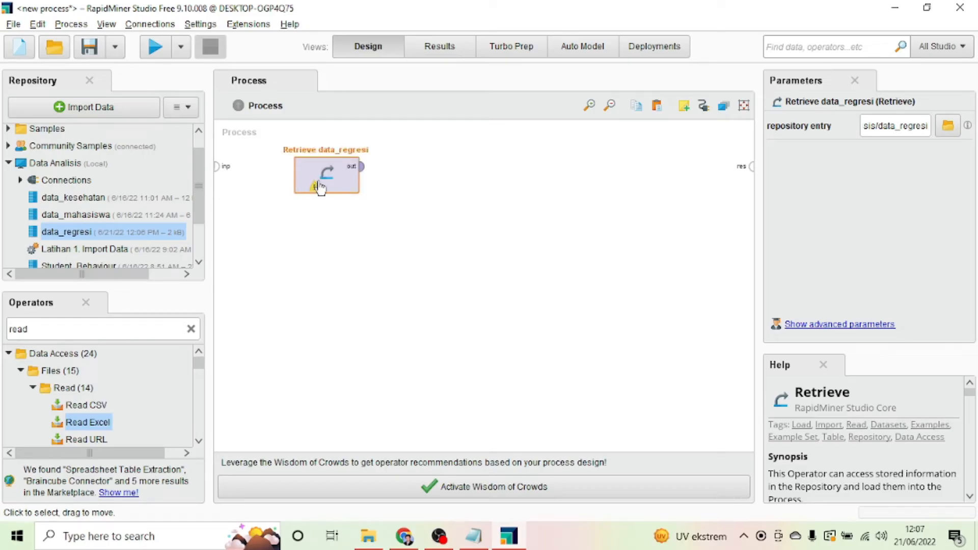
left_click(191, 329)
left_click(70, 331)
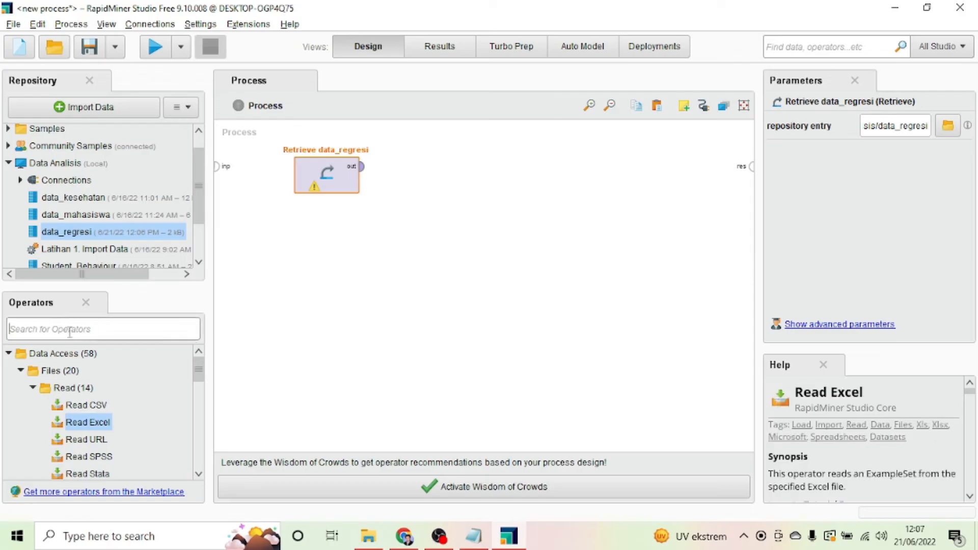
type("regresi")
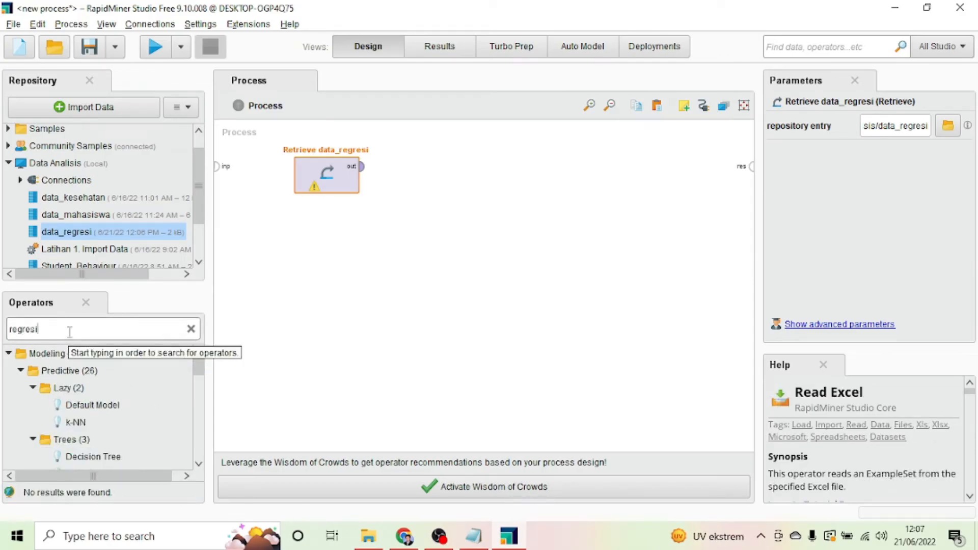
Step: Retry the operator search as 'regressio', then replace it with 'linear regr'
key("BackSpace")
key("BackSpace")
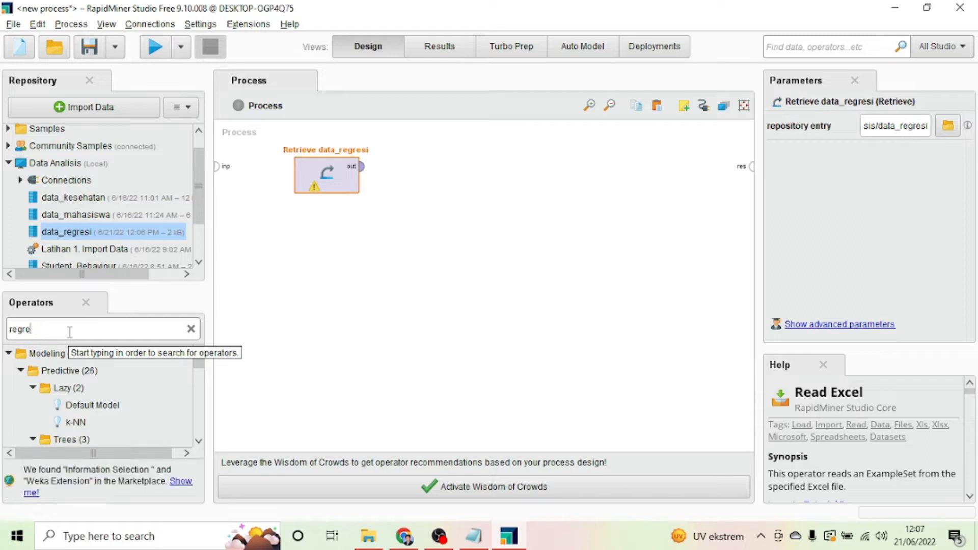
type("sion")
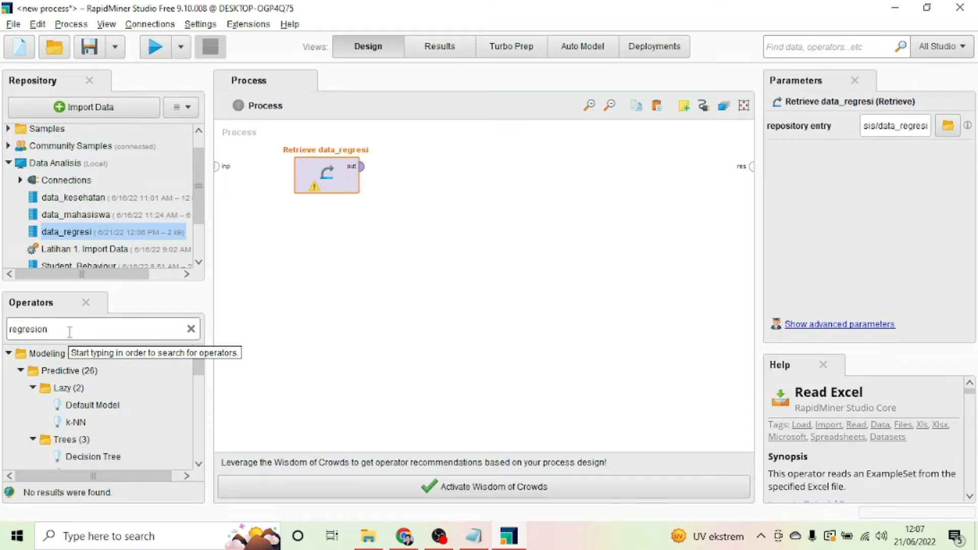
scroll(130, 418, "down", 3)
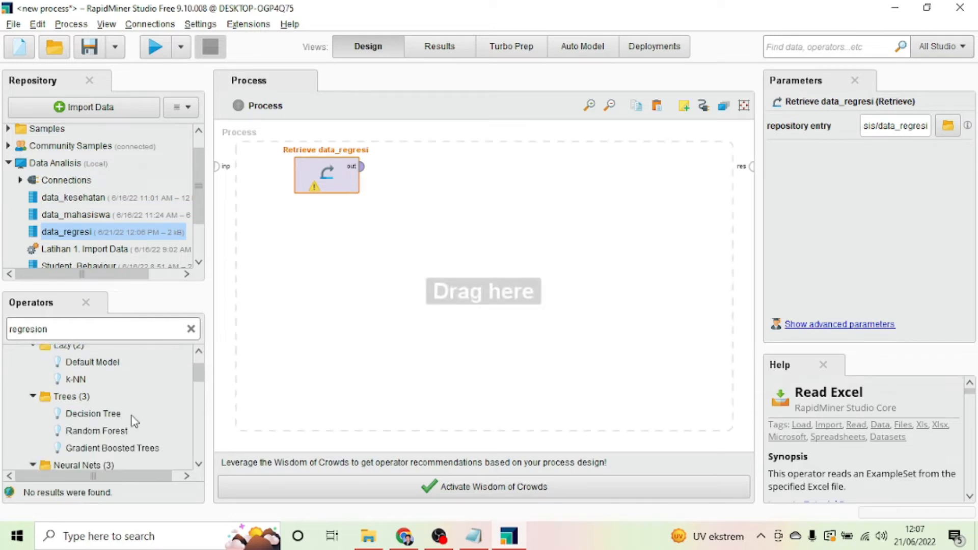
scroll(120, 432, "down", 3)
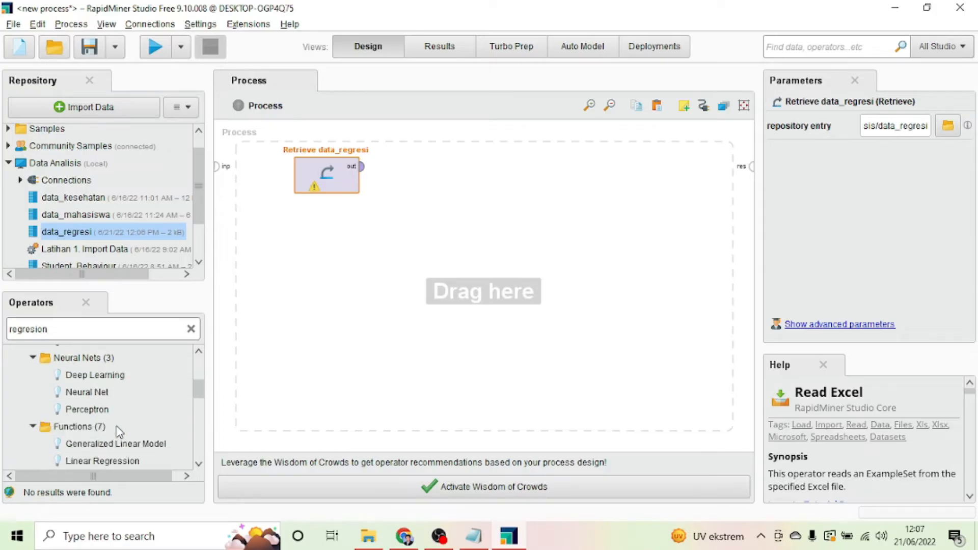
scroll(120, 430, "up", 5)
left_click(192, 329)
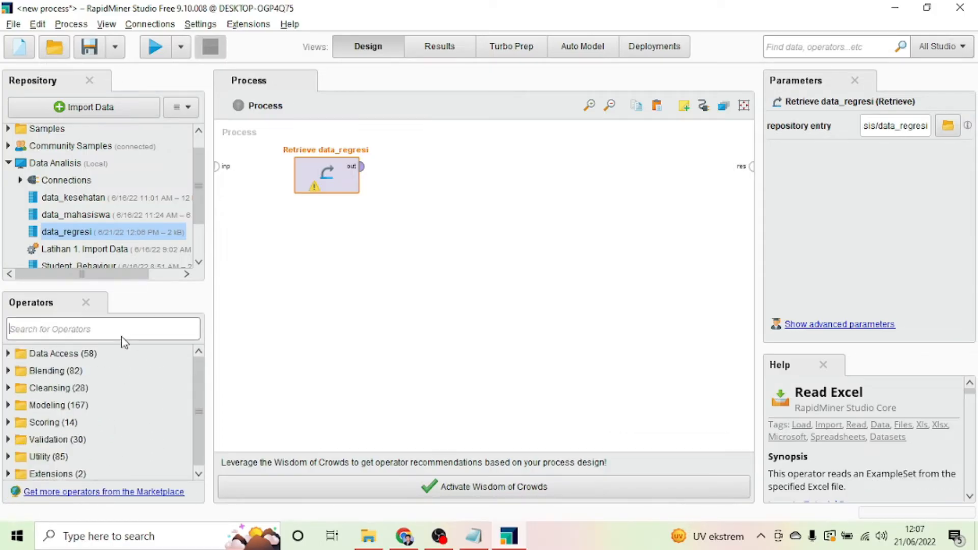
type("linear")
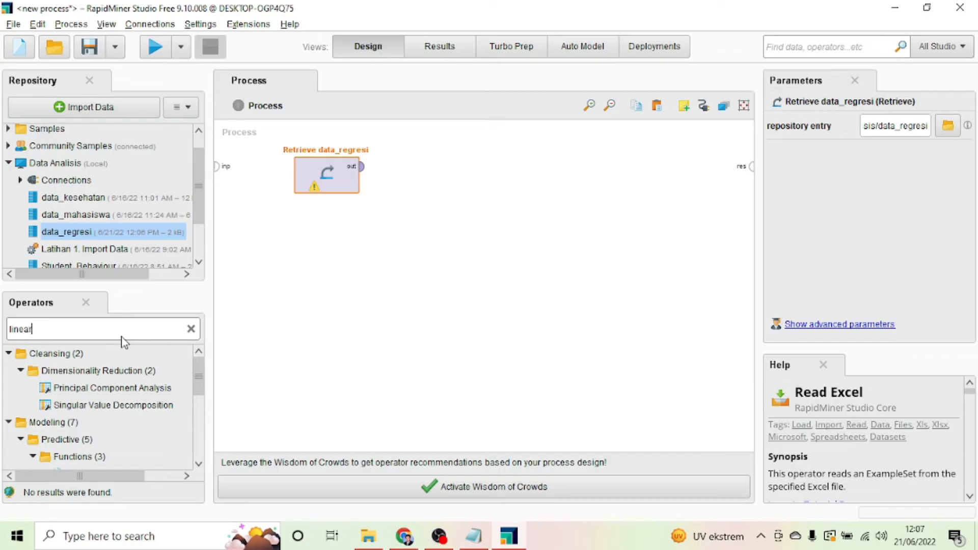
type(" regre")
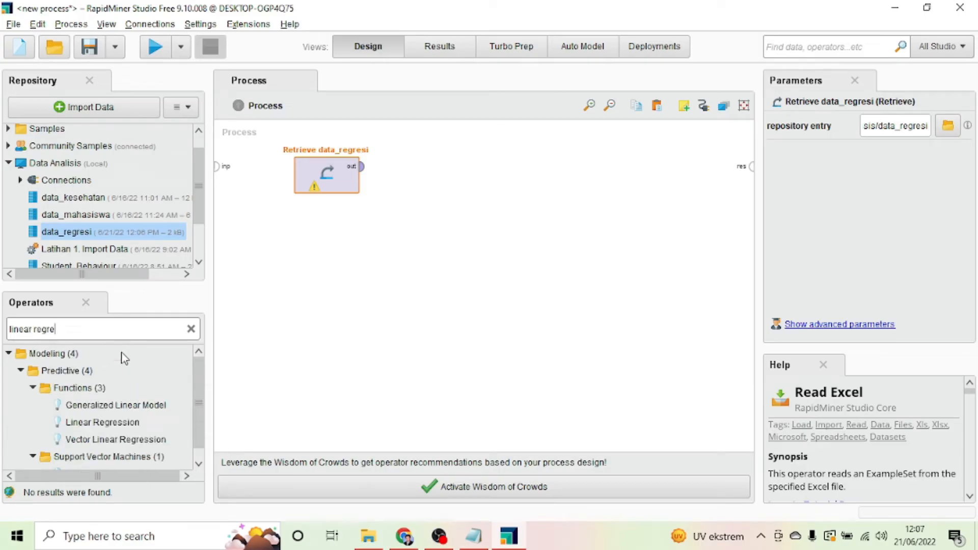
Step: Add a Linear Regression operator trained on the data_regresi output
left_click_drag(102, 423, 451, 175)
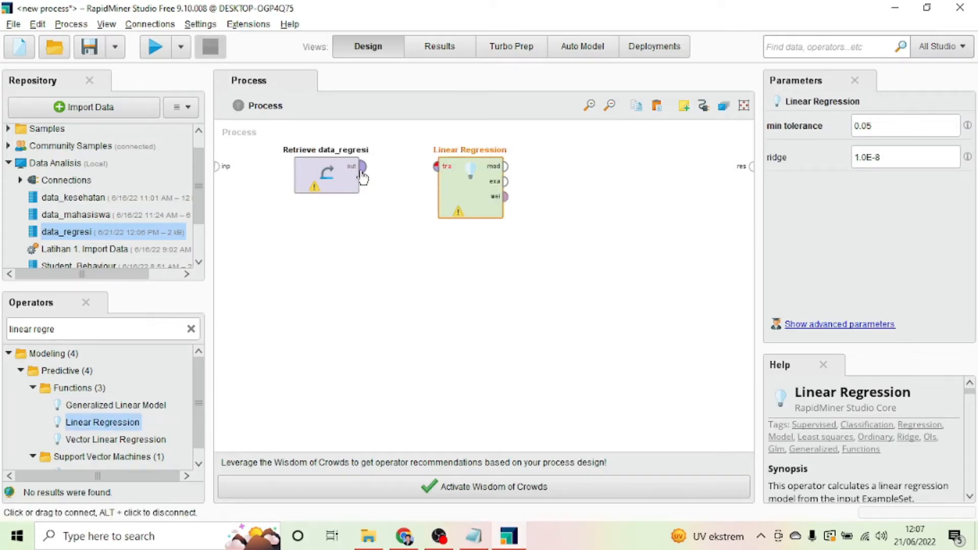
left_click(360, 169)
left_click(436, 166)
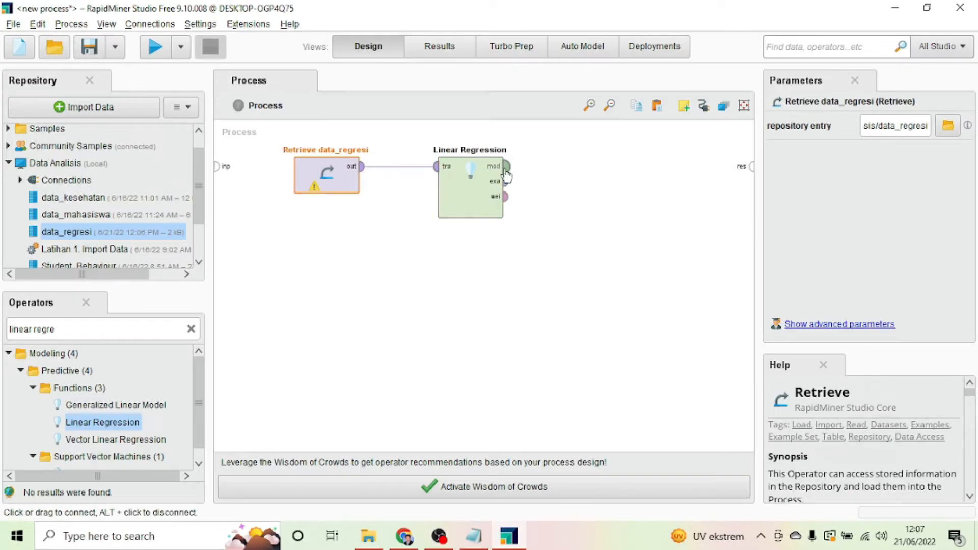
Step: Send the model, example set and weights outputs to results, then run the process
left_click(506, 169)
left_click(752, 167)
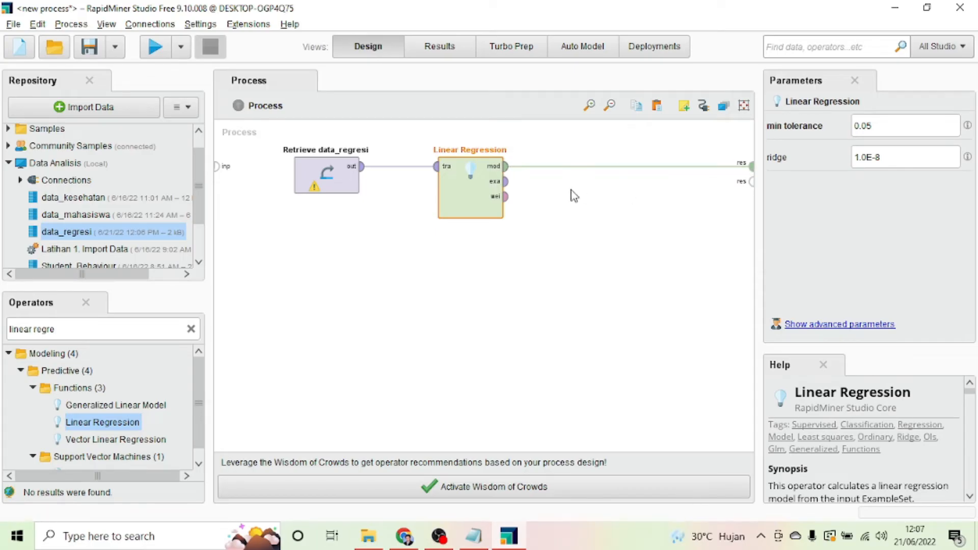
left_click(505, 181)
left_click(750, 182)
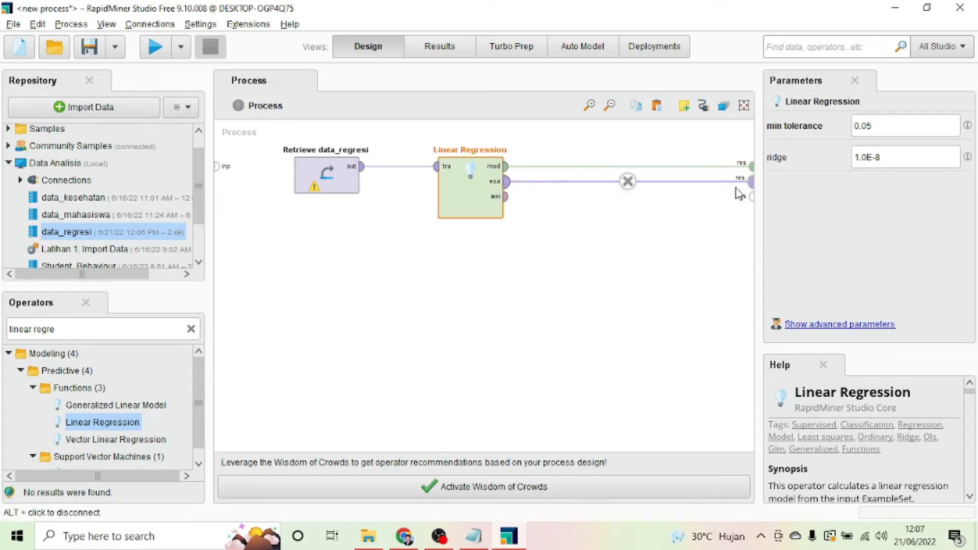
left_click(505, 197)
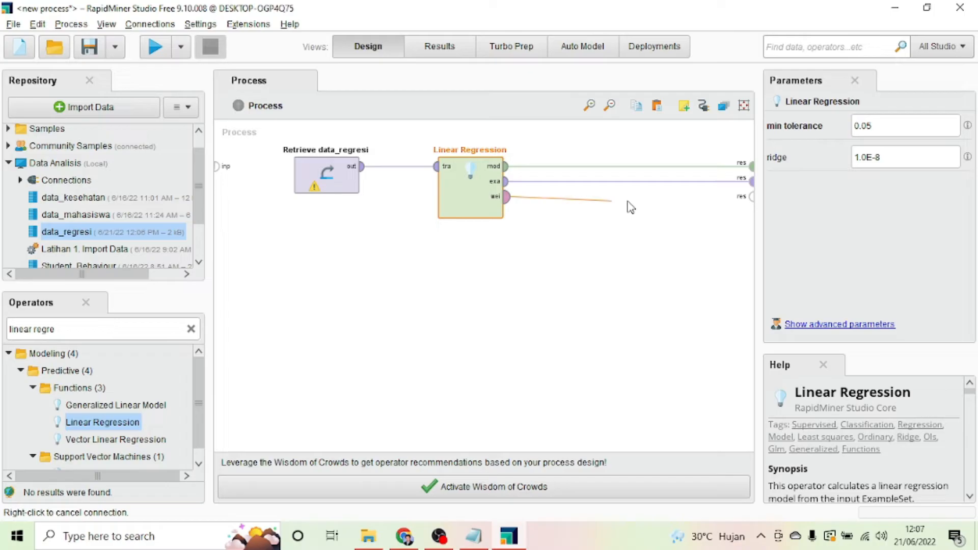
left_click(751, 197)
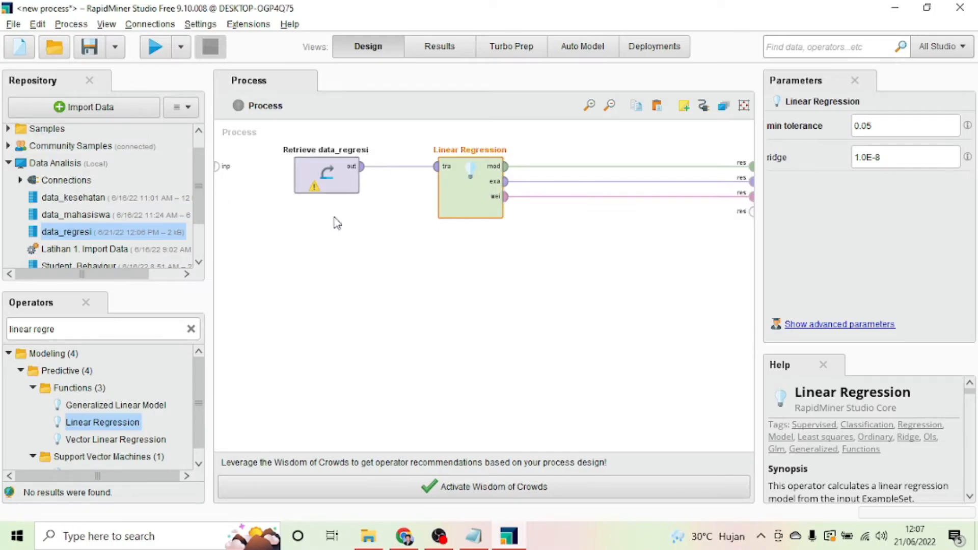
left_click(154, 47)
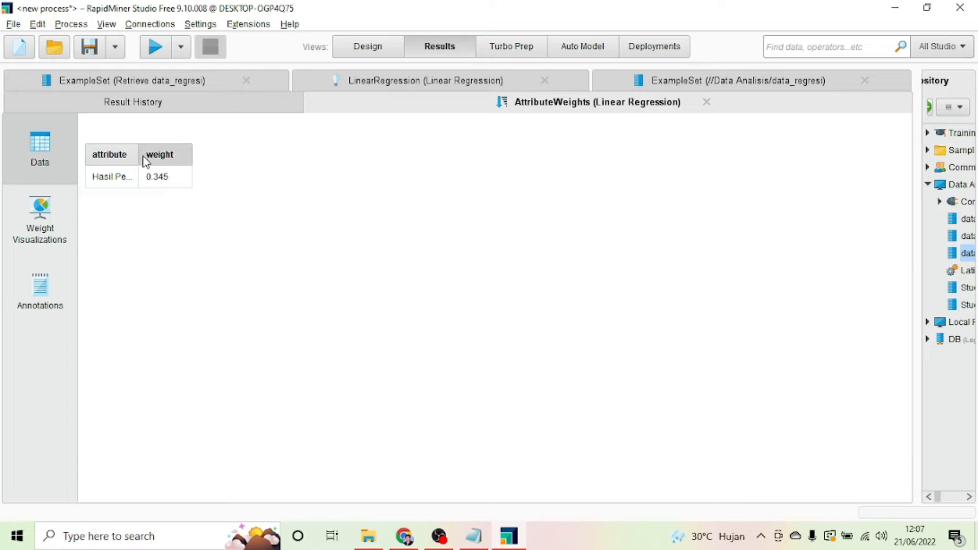
Step: Widen the weights attribute column and browse the result tabs, ending on the LinearRegression coefficients
left_click_drag(138, 154, 179, 153)
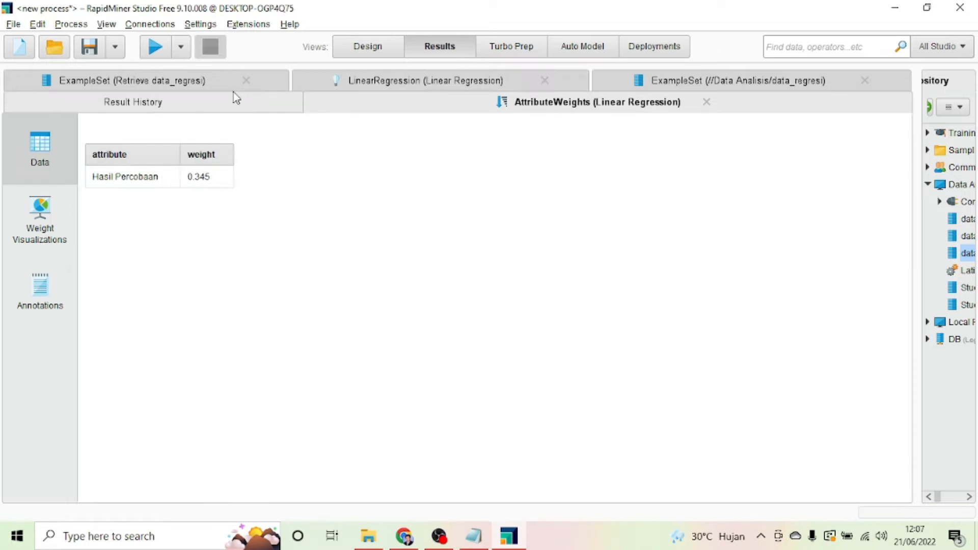
left_click(175, 82)
left_click(344, 84)
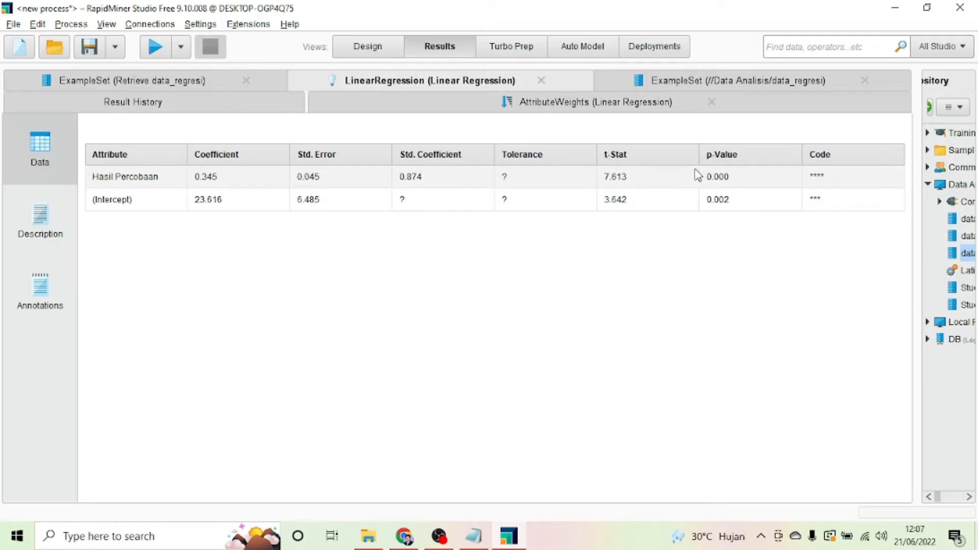
left_click(690, 81)
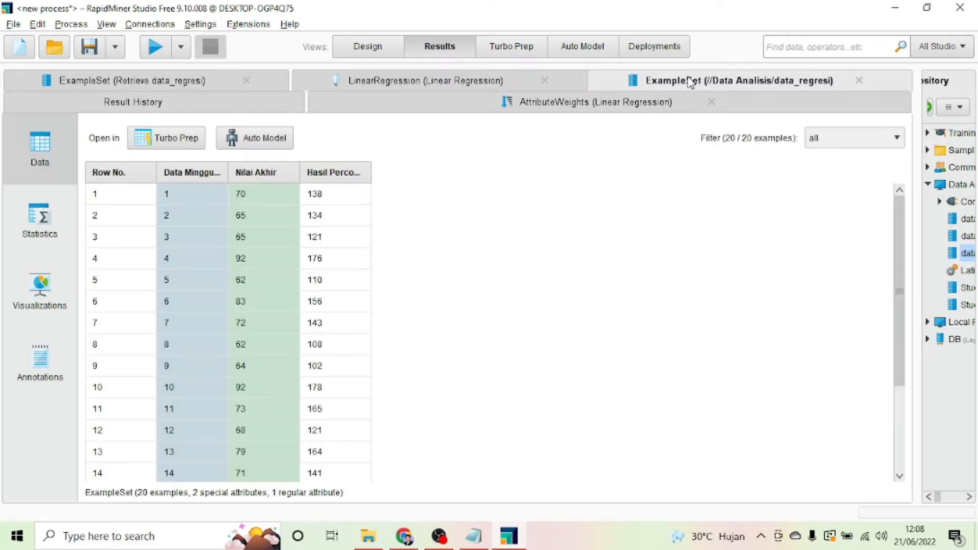
left_click(564, 103)
left_click(200, 108)
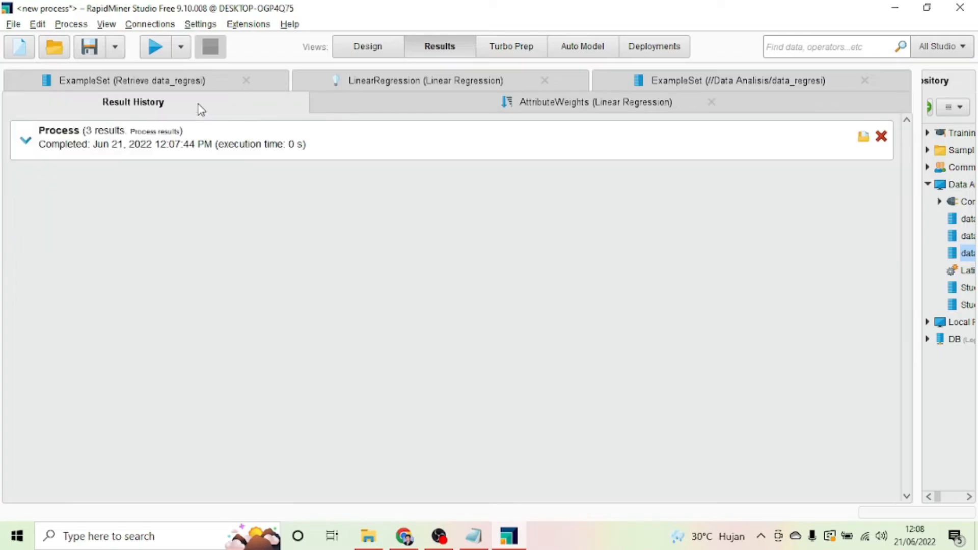
left_click(429, 109)
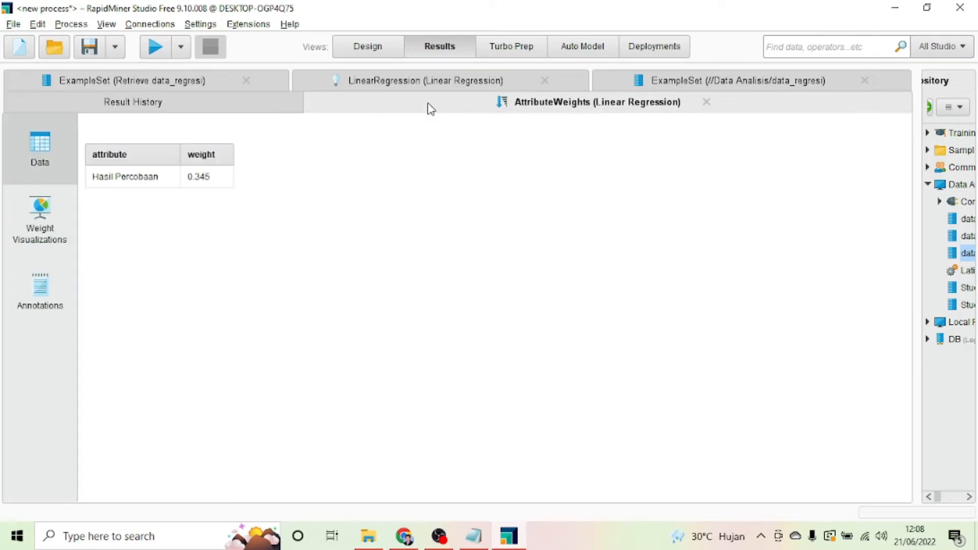
left_click(430, 82)
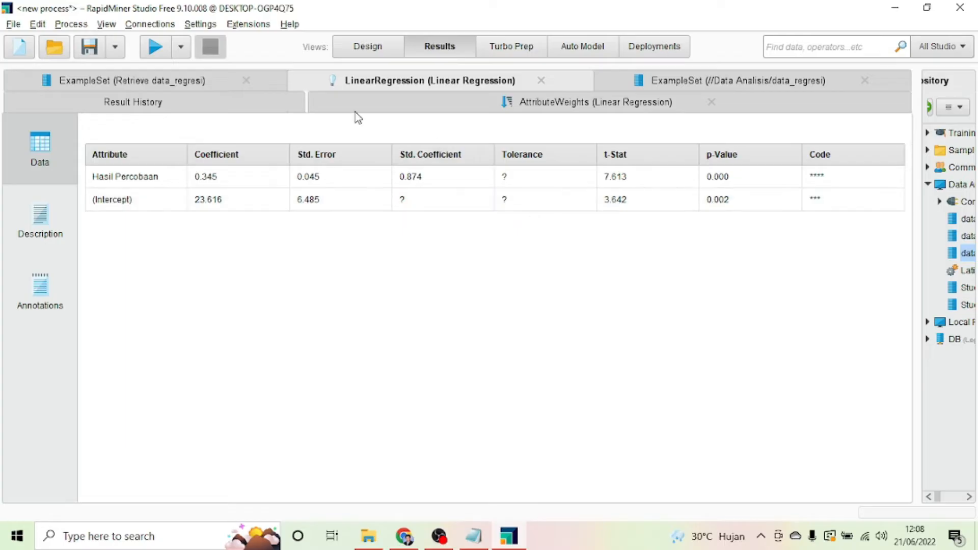
Step: Switch between Design and Results, then show the LinearRegression model as a formula in Description
left_click(365, 47)
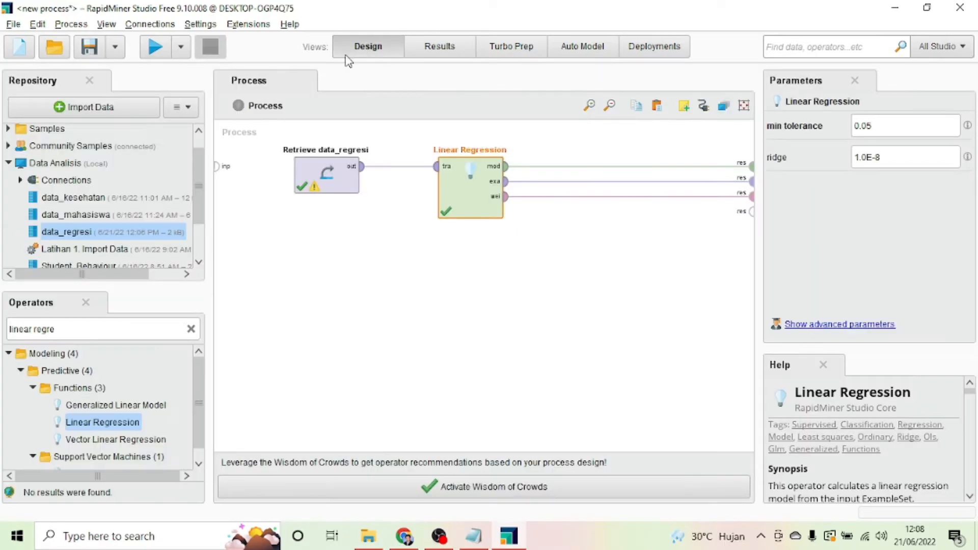
left_click(426, 56)
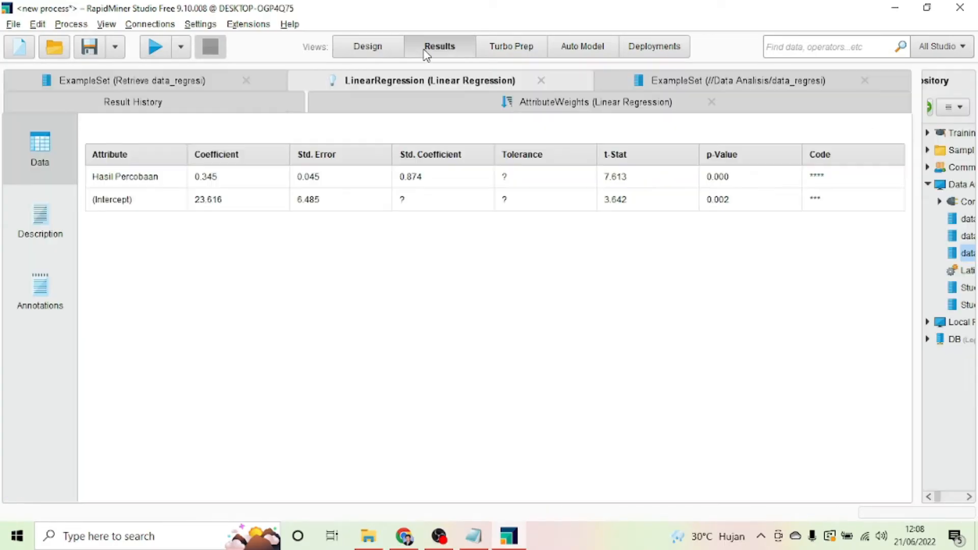
left_click(360, 49)
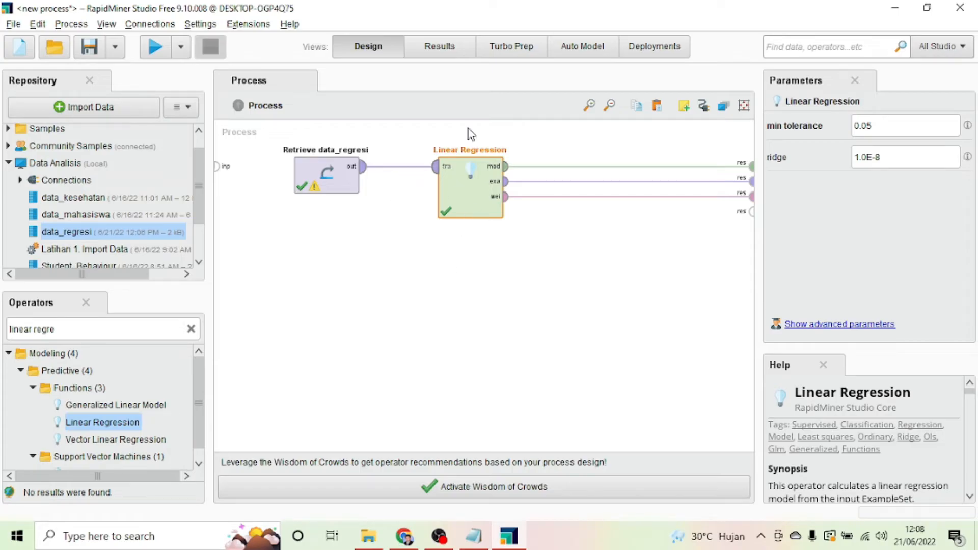
left_click(417, 52)
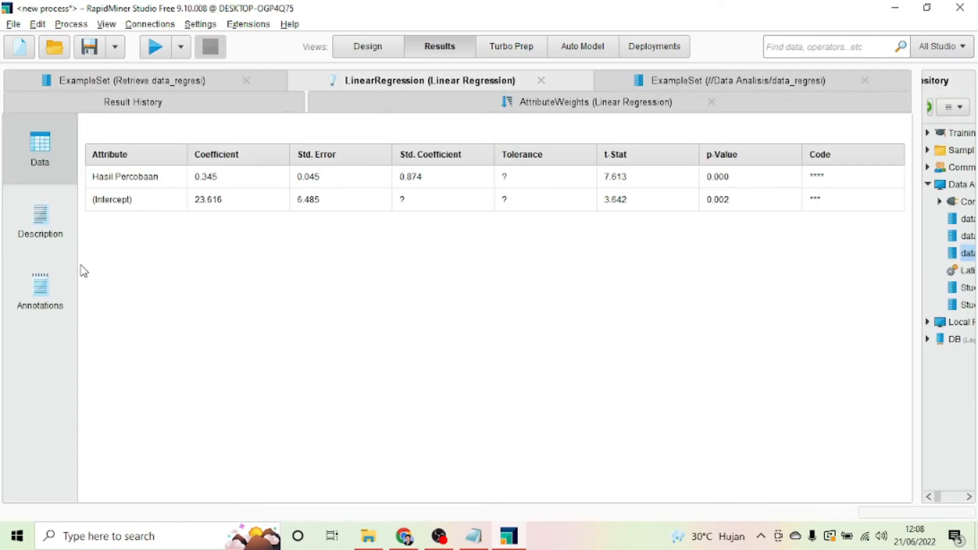
left_click(44, 236)
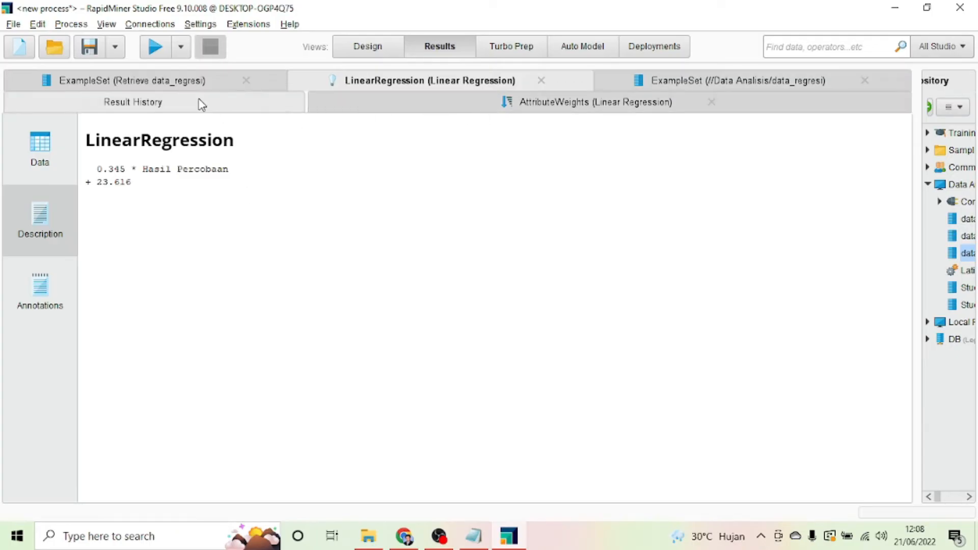
left_click(190, 83)
left_click(398, 81)
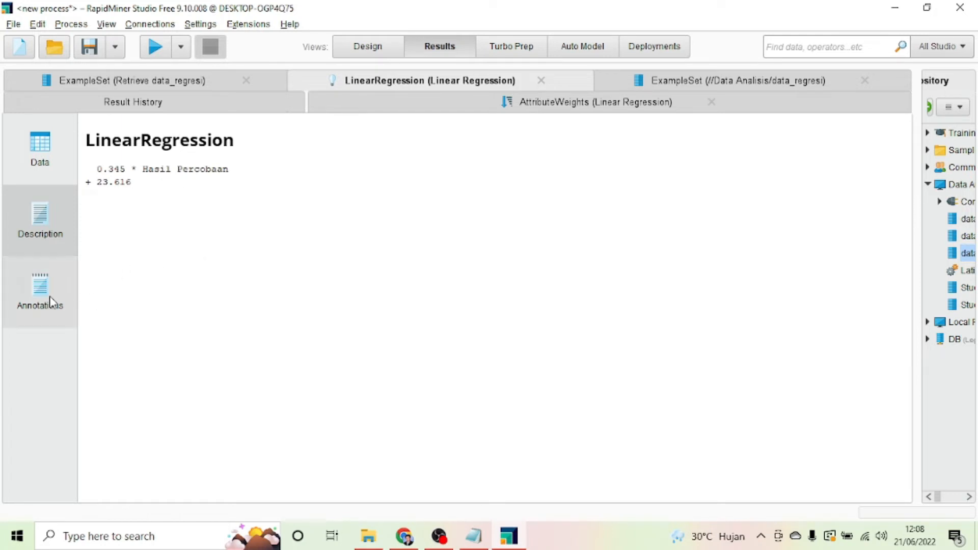
left_click(32, 288)
left_click(29, 228)
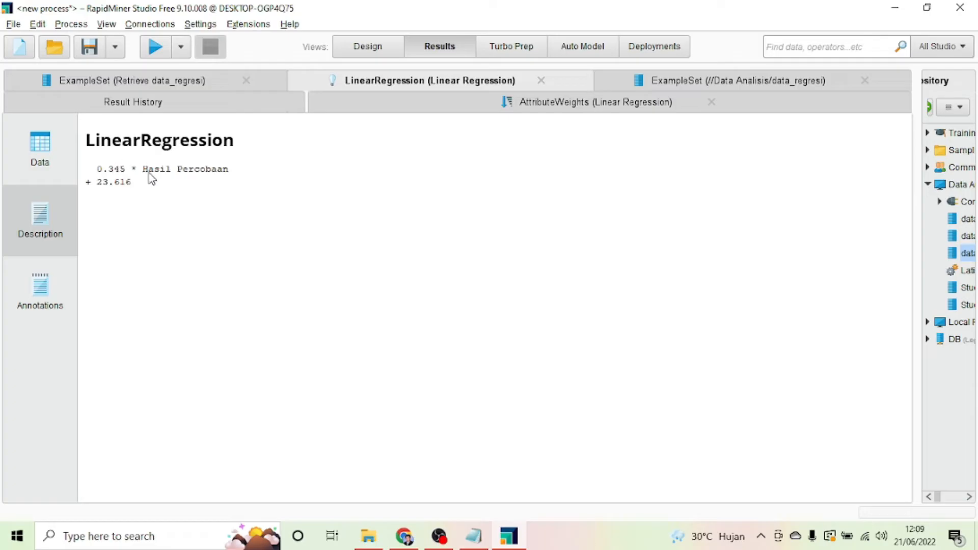
Step: Close the four result tabs and return to the Design view
left_click(711, 102)
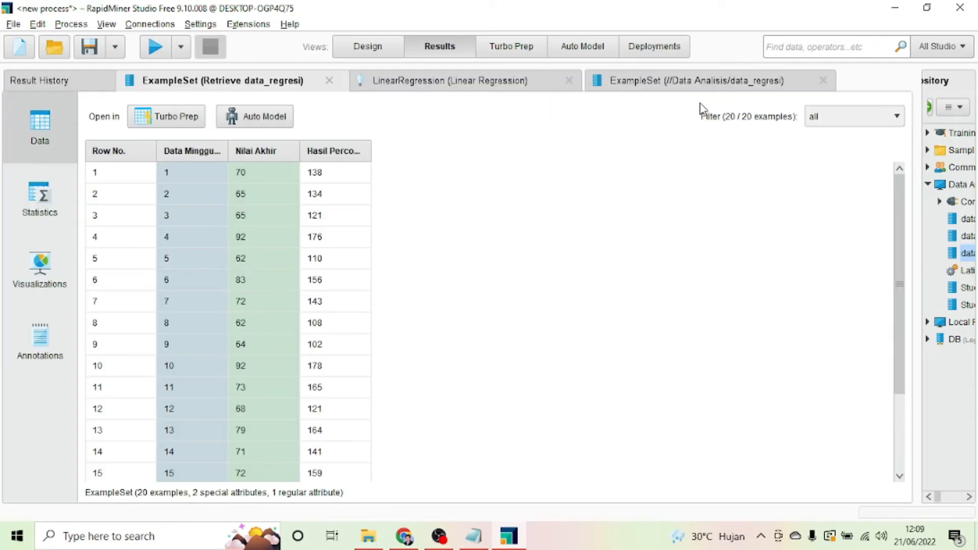
left_click(823, 82)
left_click(567, 81)
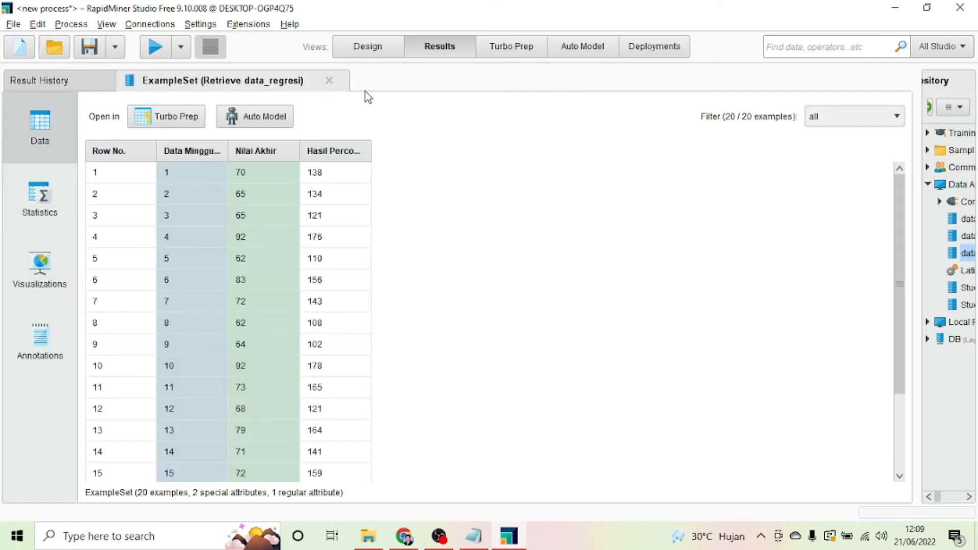
left_click(330, 81)
left_click(368, 52)
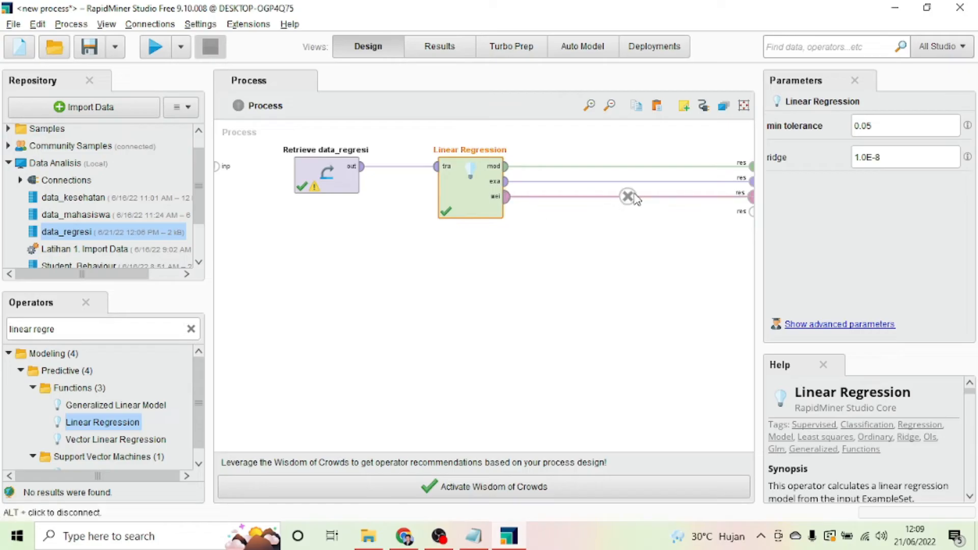
Step: Remove Linear Regression's four connections and start a data import from My Computer
left_click(626, 197, "alt")
left_click(633, 181, "alt")
left_click(632, 167, "alt")
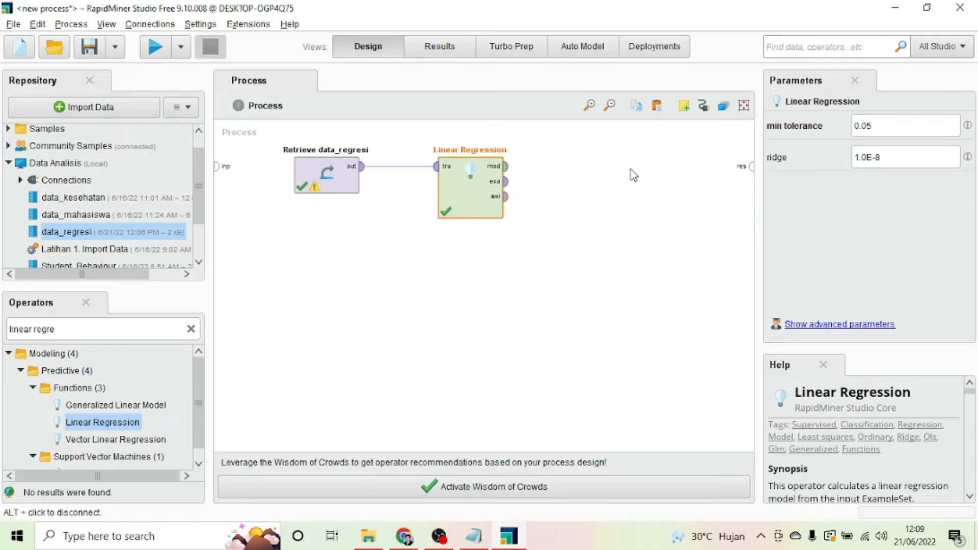
left_click(400, 167, "alt")
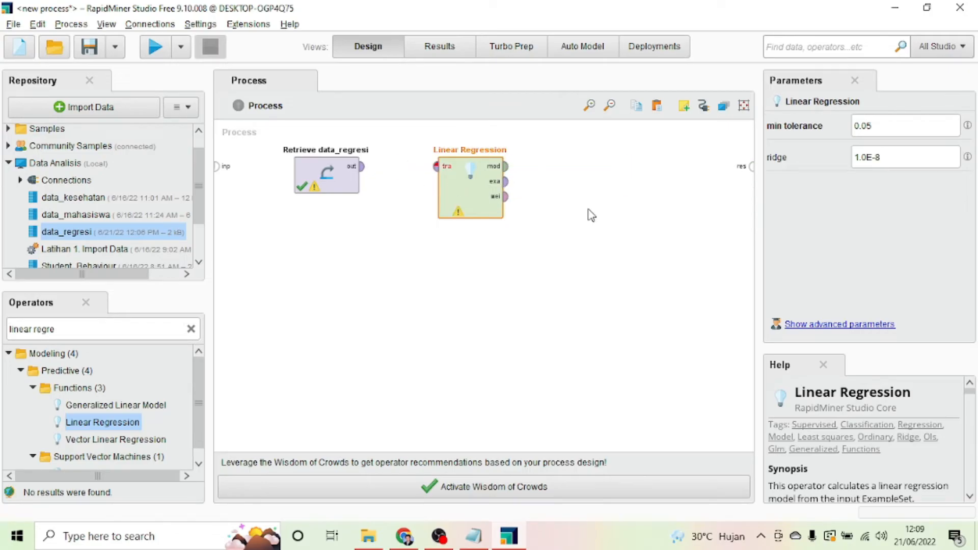
left_click(115, 108)
left_click(447, 174)
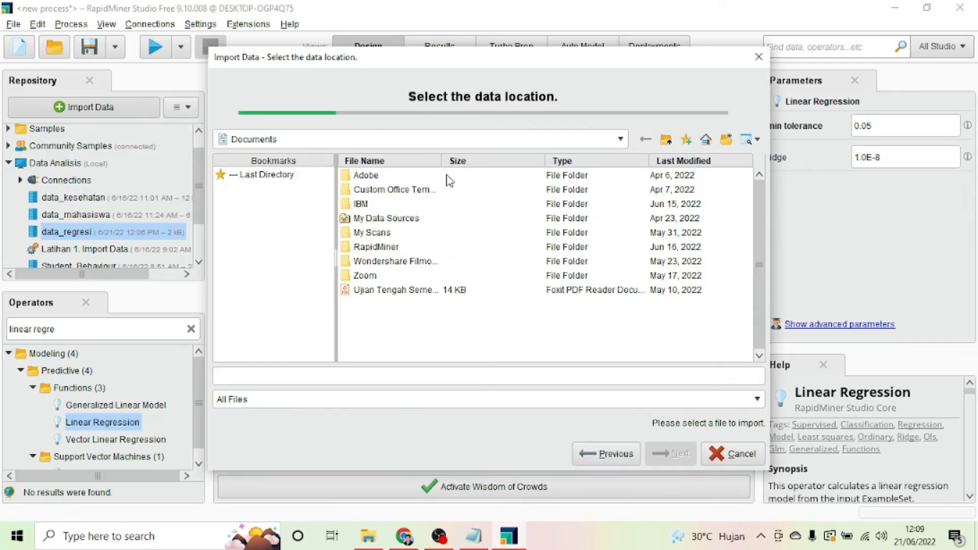
Step: Browse APE 3 (H:) to DATA ANALISIS > RapidMiner and choose data_regresi_estimasi.xlsx
left_click(596, 137)
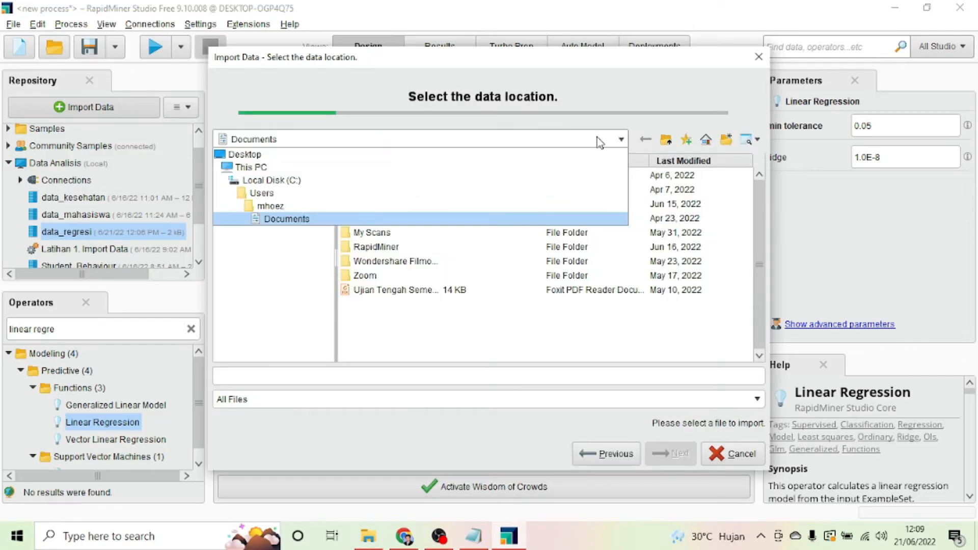
left_click(331, 169)
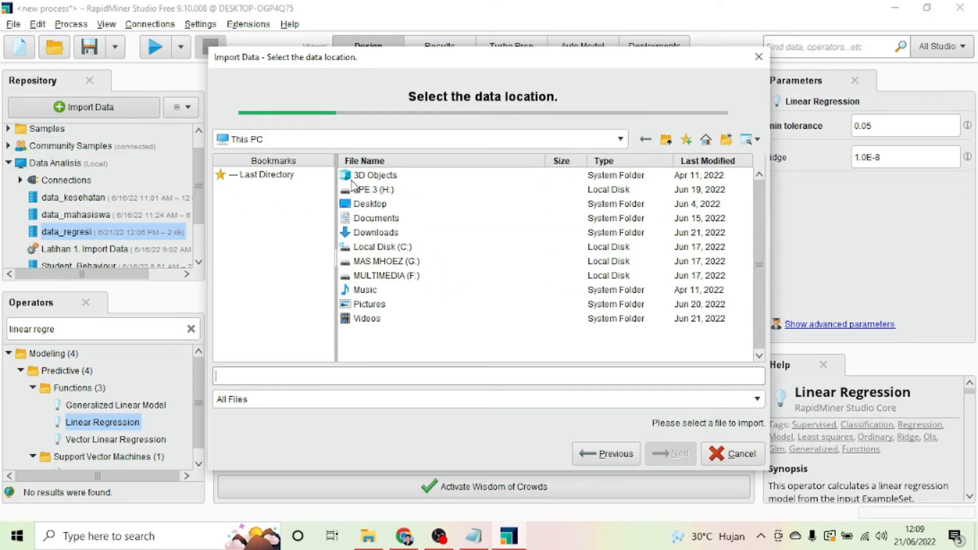
double_click(387, 190)
double_click(396, 204)
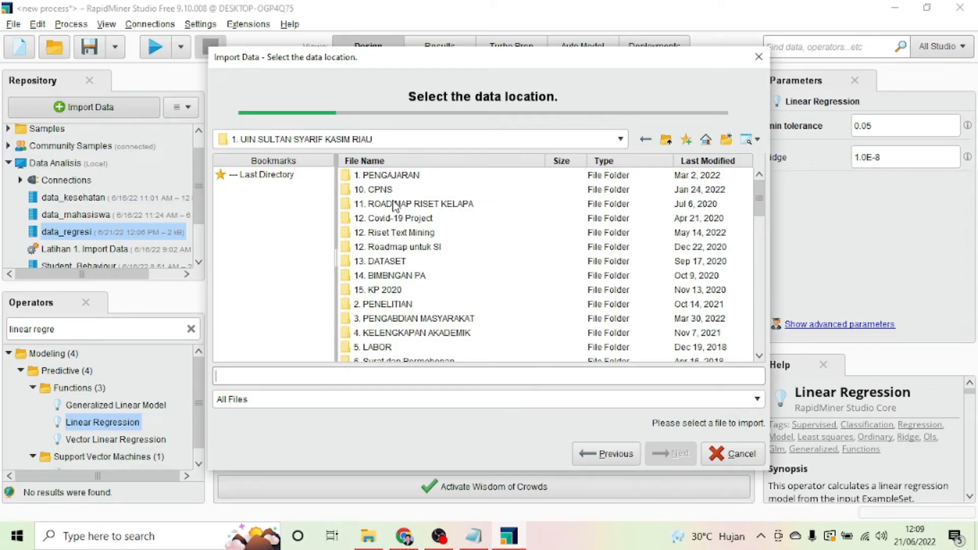
double_click(391, 175)
scroll(403, 285, "down", 3)
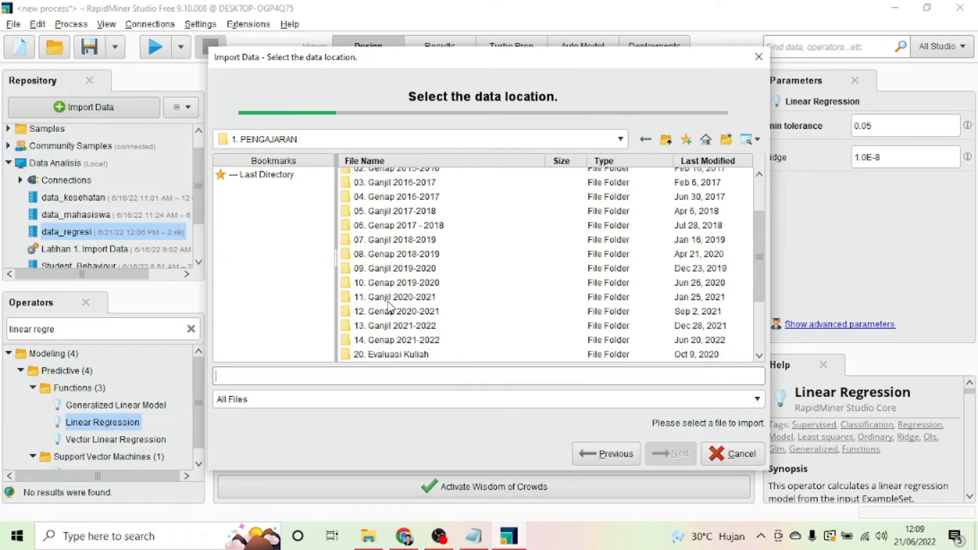
double_click(382, 347)
double_click(371, 179)
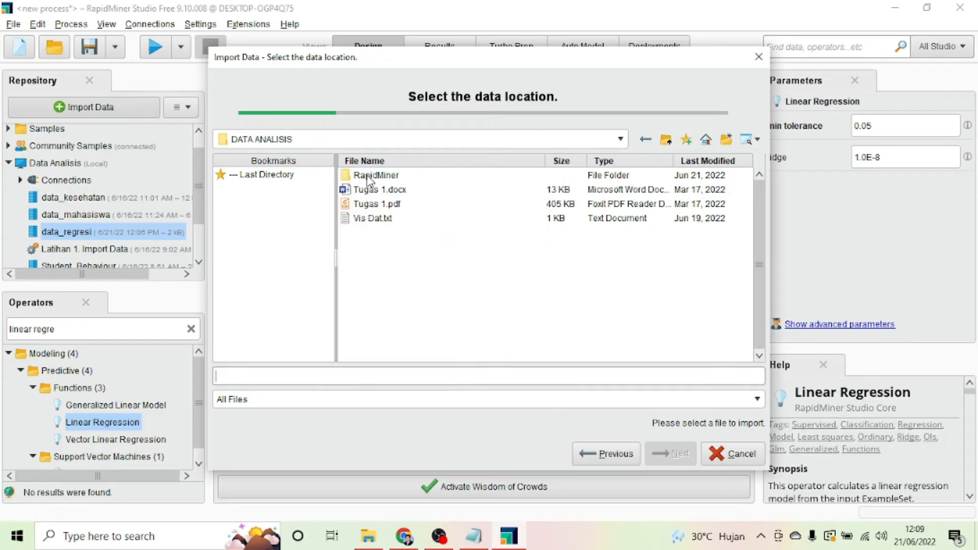
double_click(368, 175)
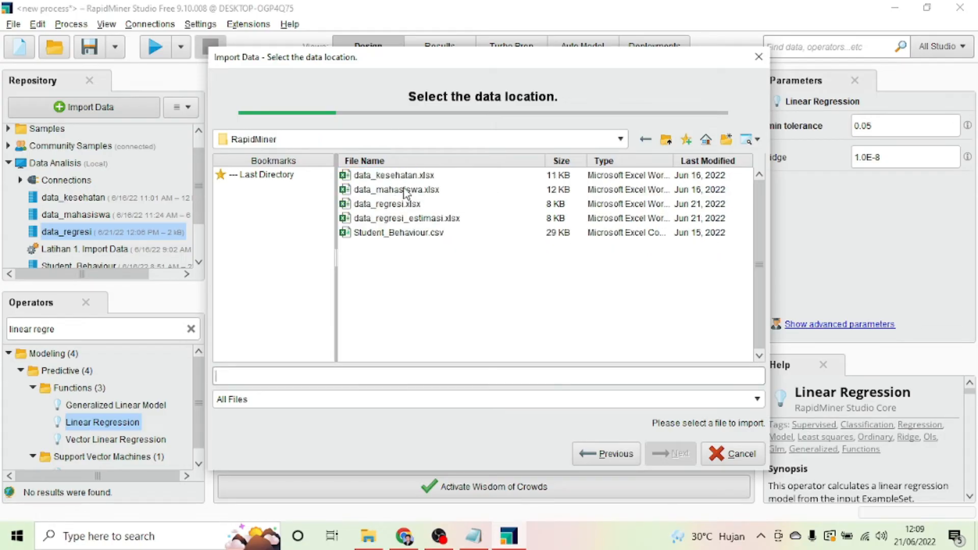
left_click(401, 222)
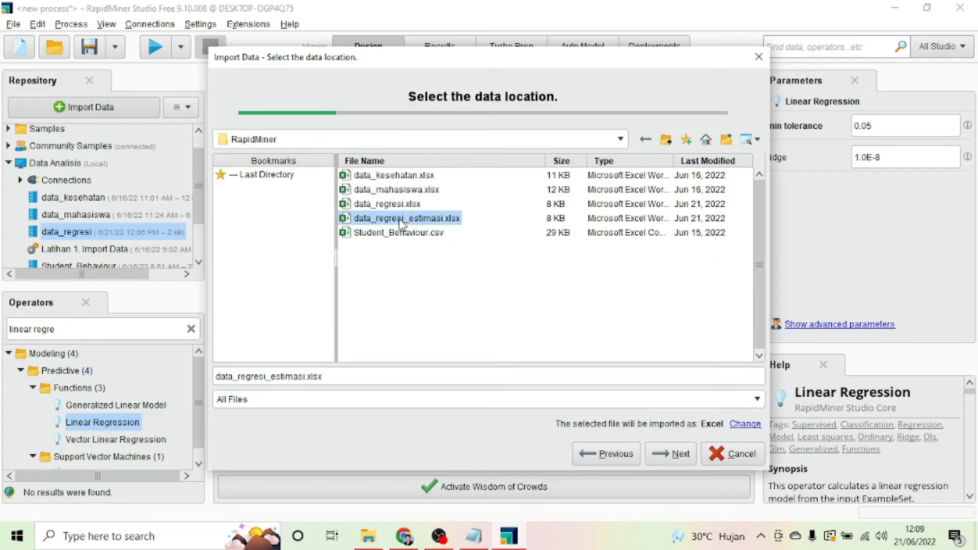
left_click(664, 459)
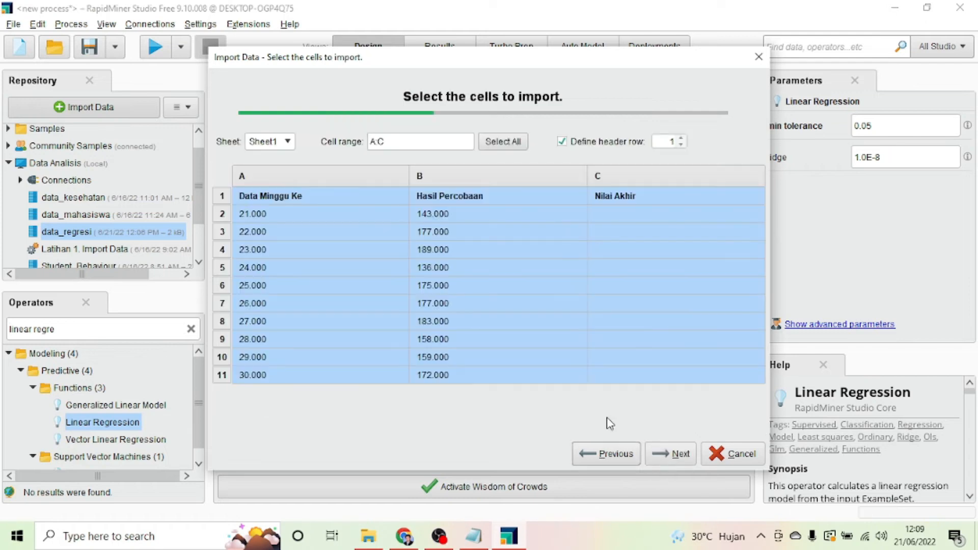
Step: Give the Data Minggu Ke column the id role
left_click(670, 453)
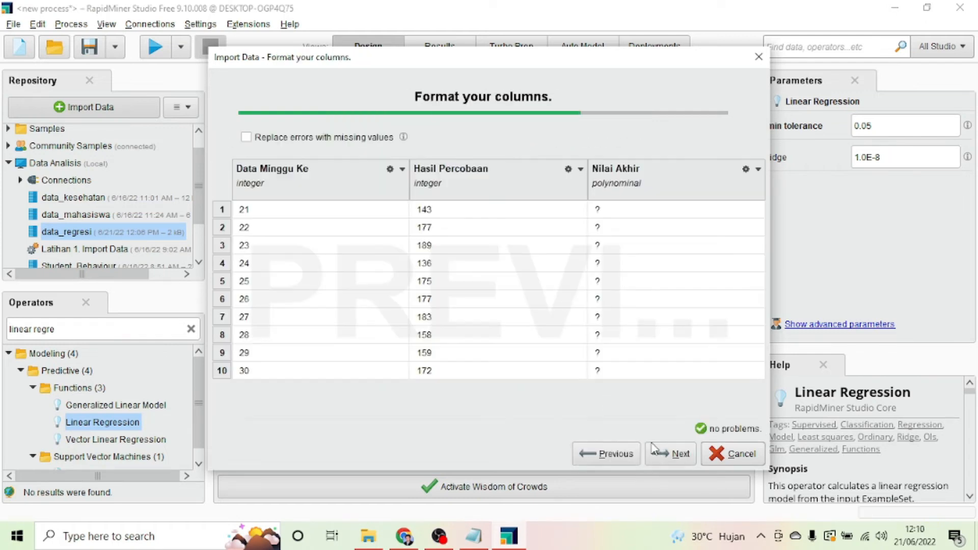
left_click(401, 169)
left_click(411, 205)
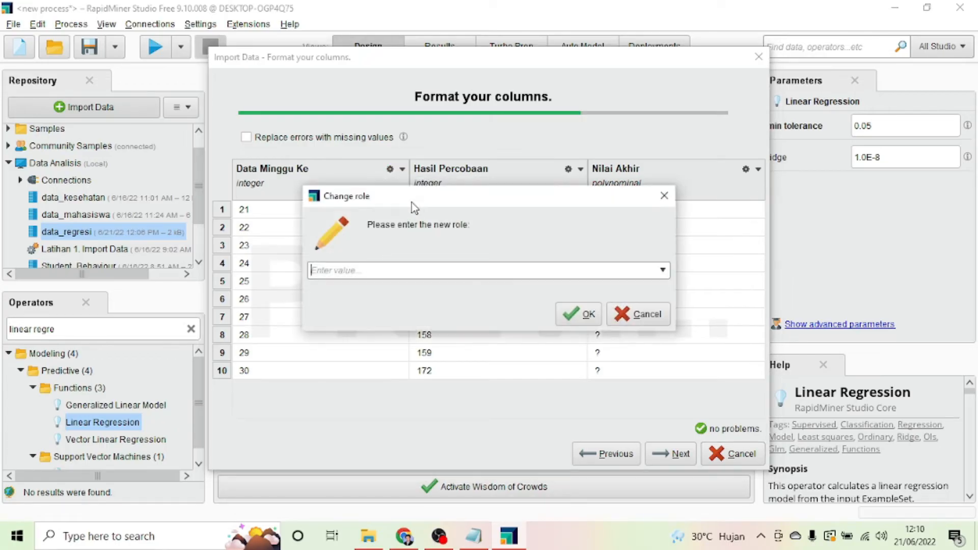
left_click(662, 269)
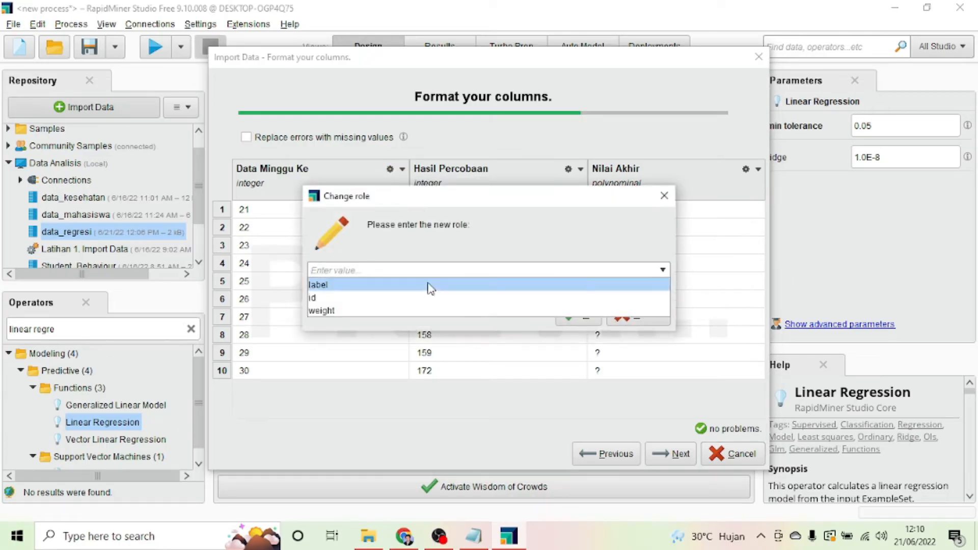
left_click(383, 298)
left_click(579, 319)
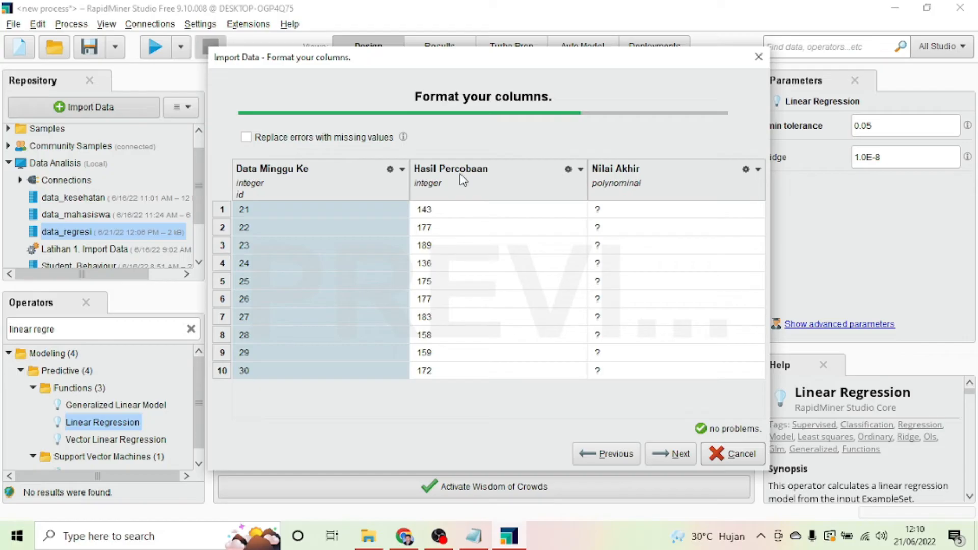
Step: Change the Nilai Akhir column's type to integer
left_click(757, 170)
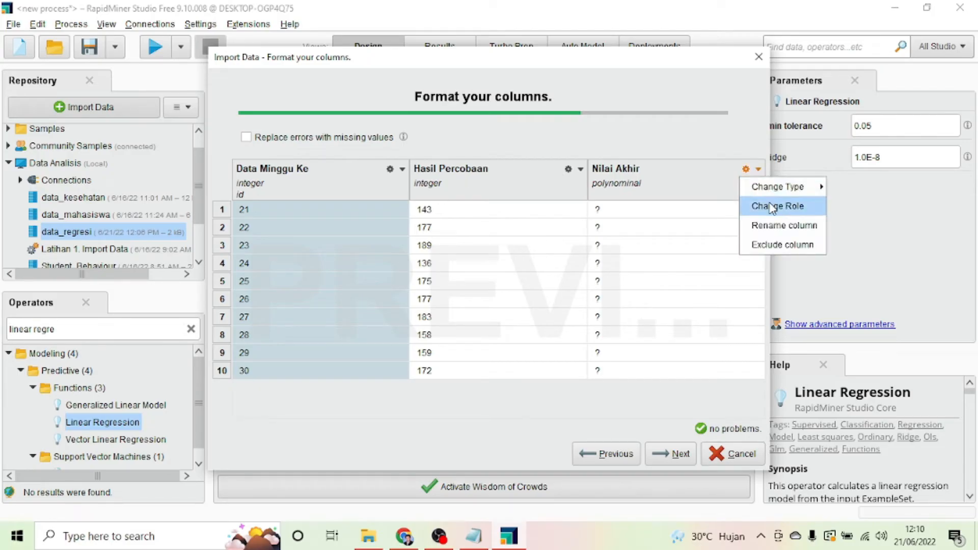
left_click(624, 216)
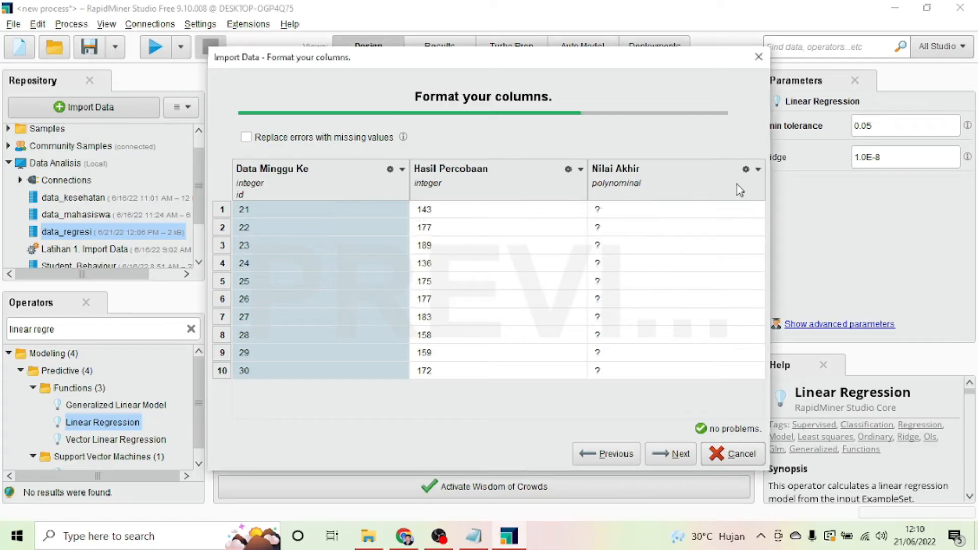
left_click(757, 170)
mouse_move(776, 188)
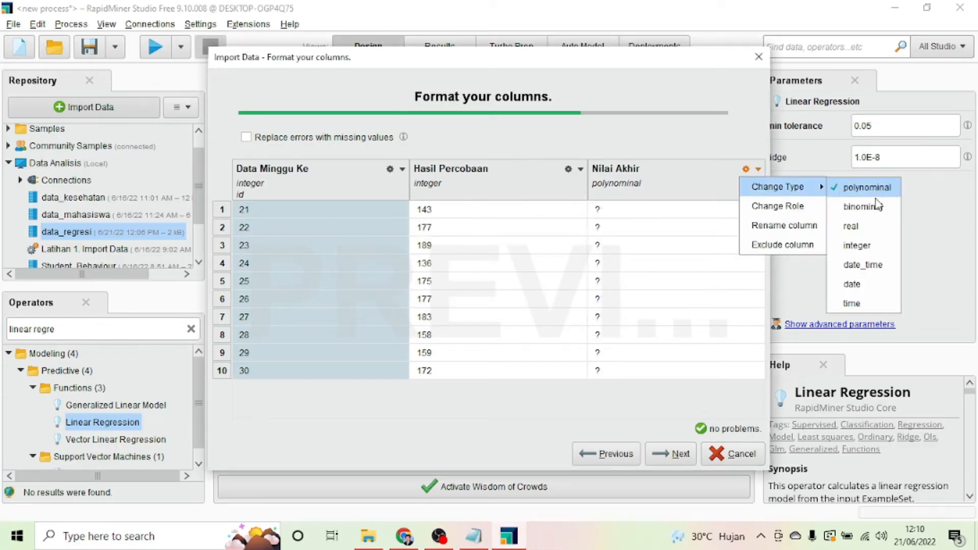
left_click(853, 248)
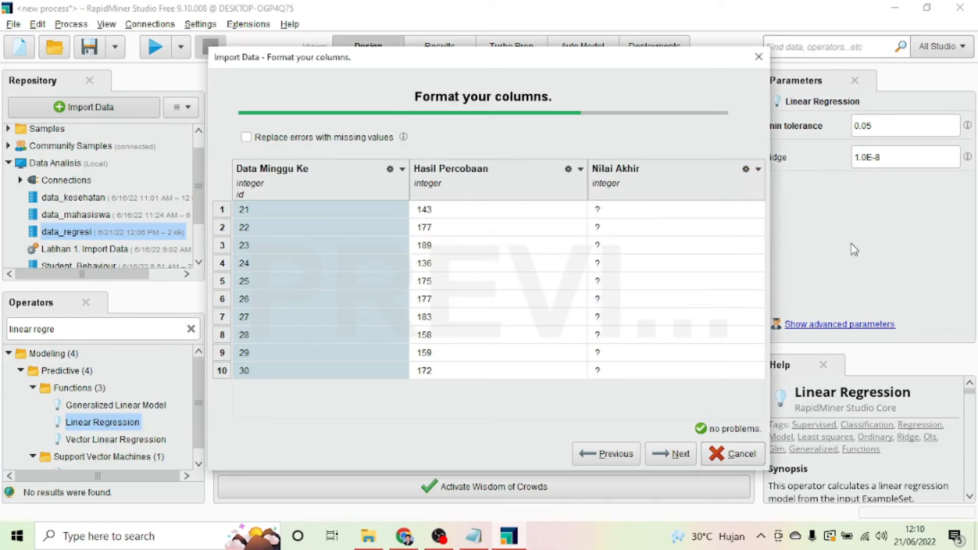
Step: Give Nilai Akhir the label role and continue to the storage step
left_click(758, 172)
left_click(773, 208)
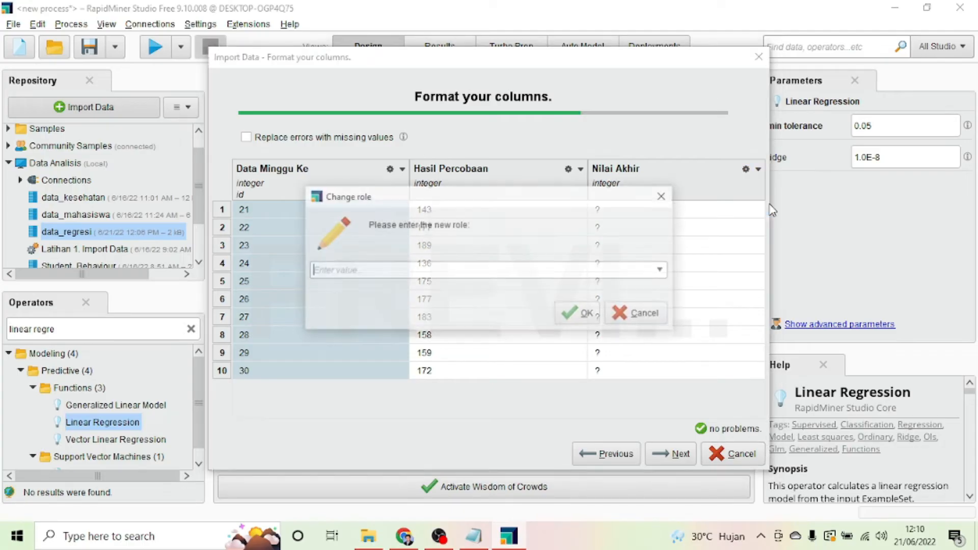
left_click(662, 270)
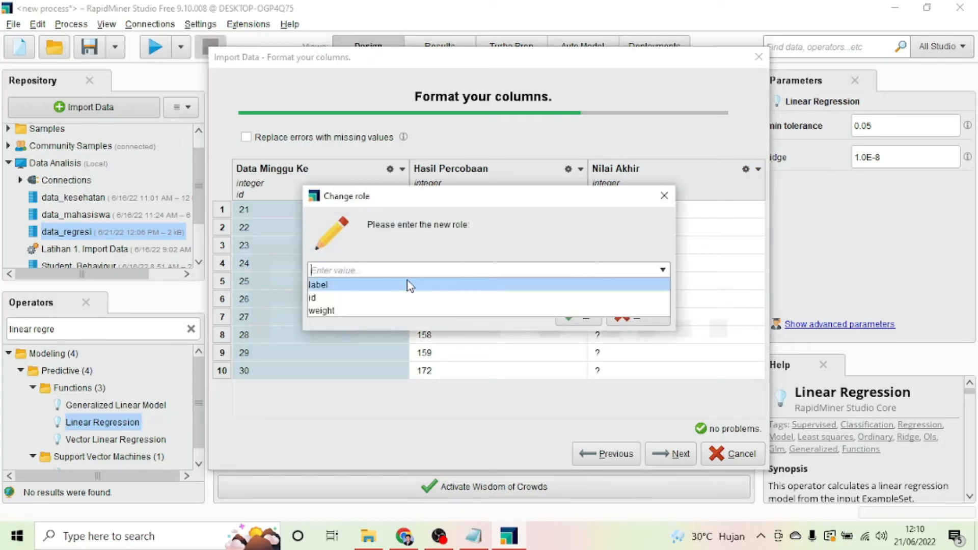
left_click(405, 283)
left_click(569, 311)
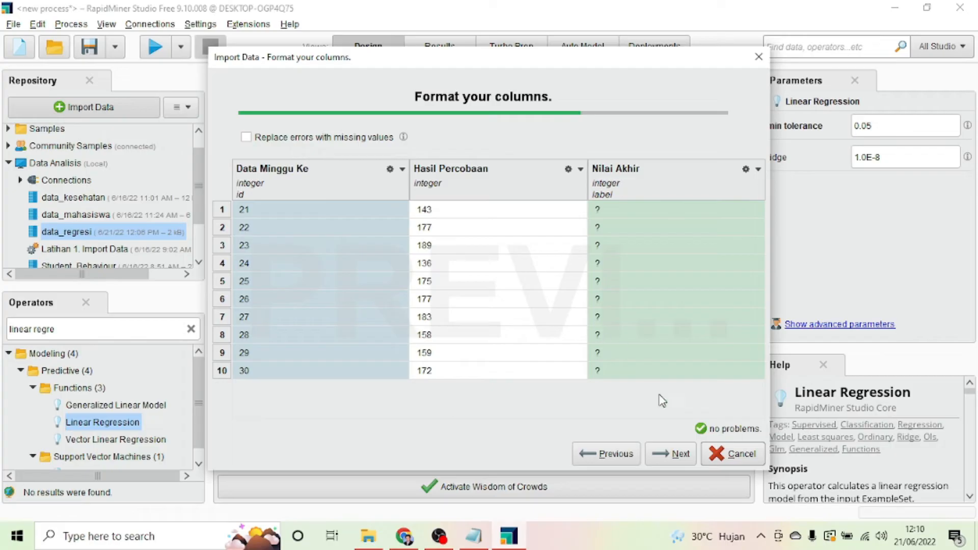
left_click(667, 454)
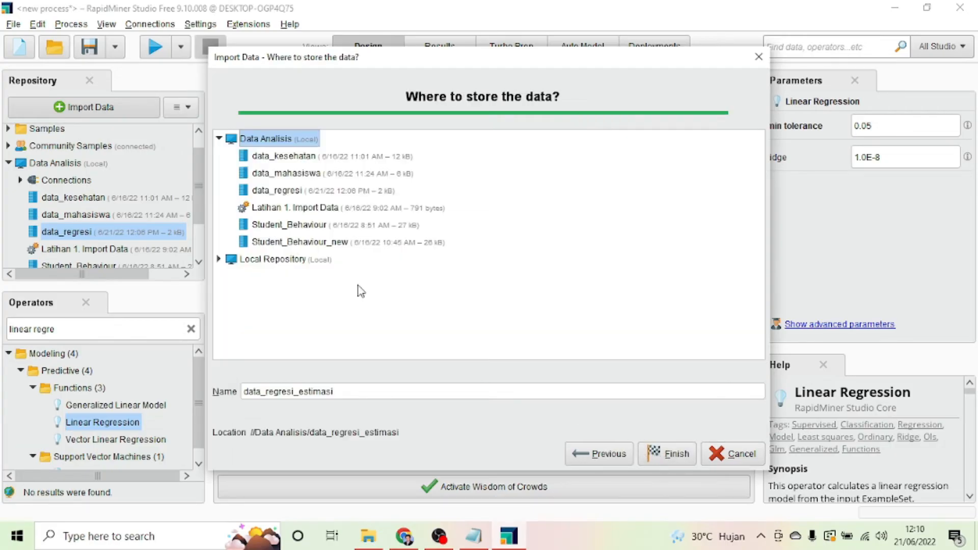
Step: Finish importing data_regresi_estimasi and close its ExampleSet preview
left_click(664, 453)
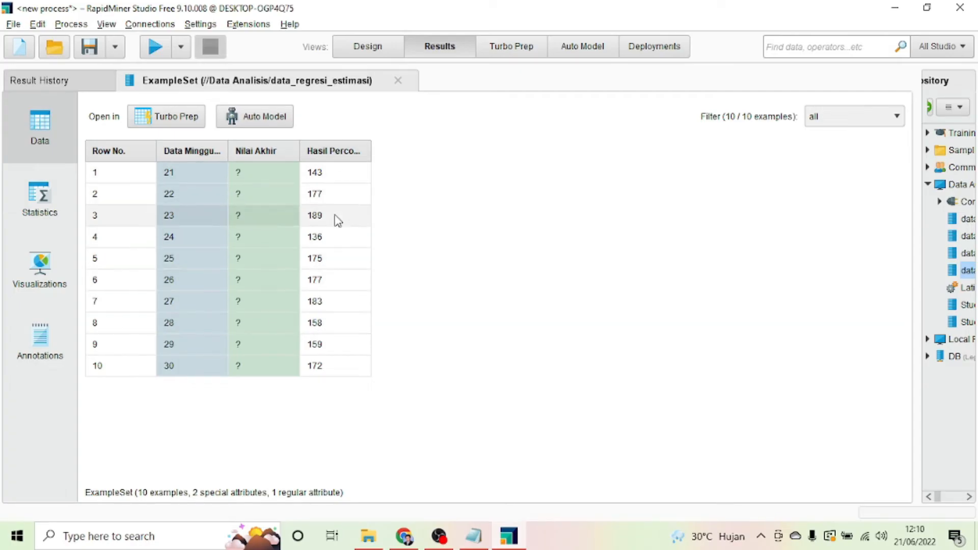
left_click(398, 81)
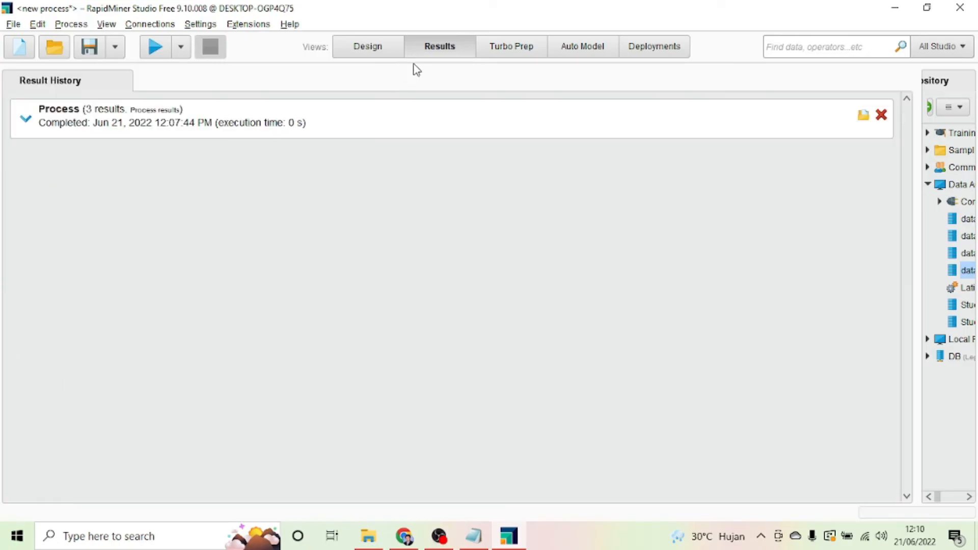
Step: Clear the result history, return to Design, and search operators for 'aply m'
left_click(881, 115)
left_click(368, 46)
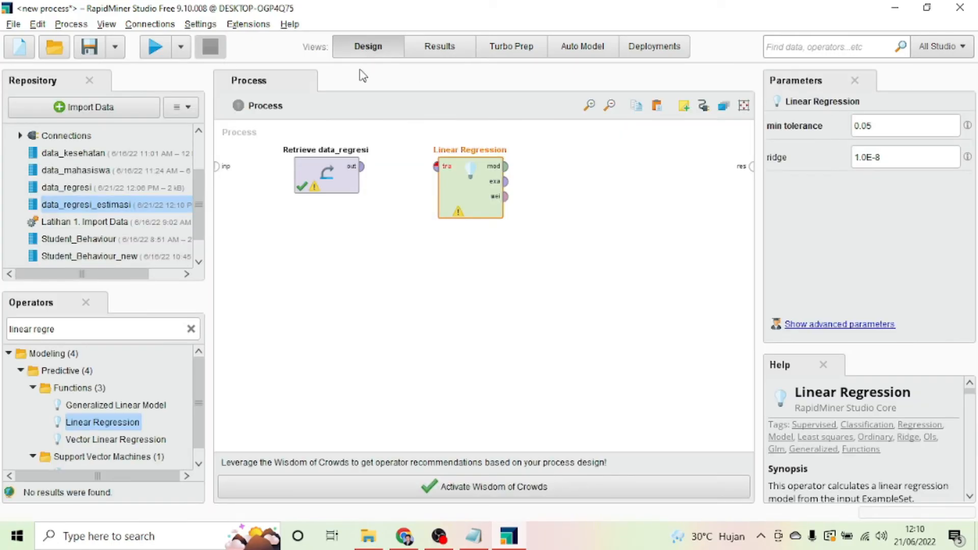
left_click(191, 328)
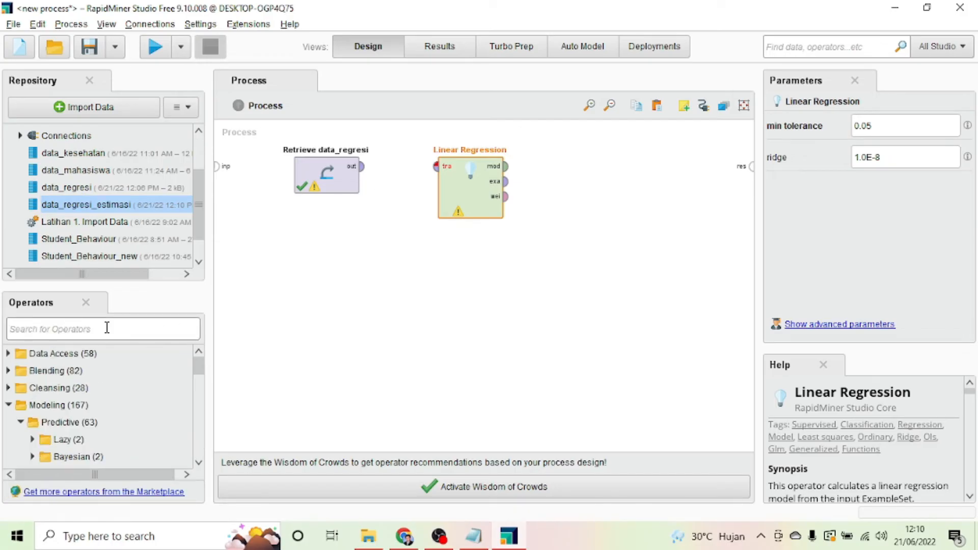
type("apl")
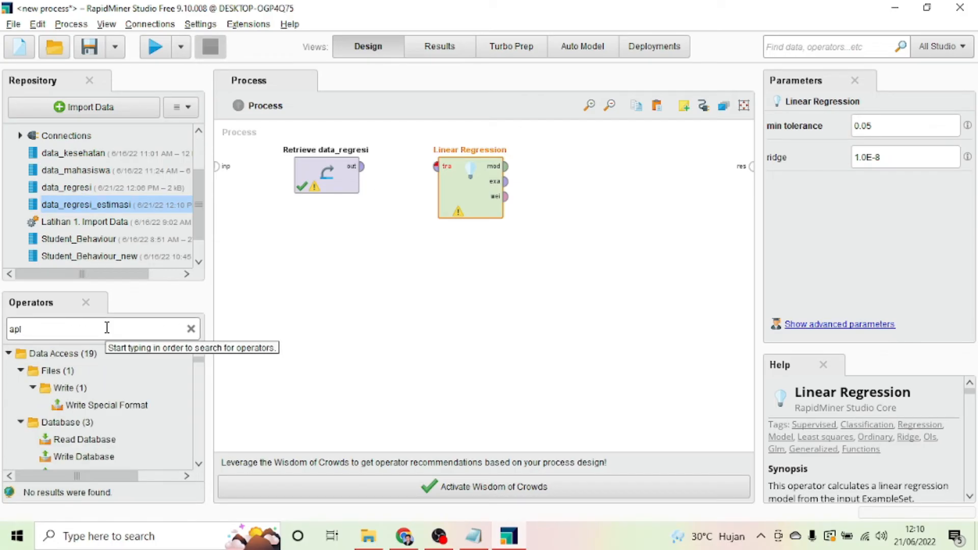
type("y")
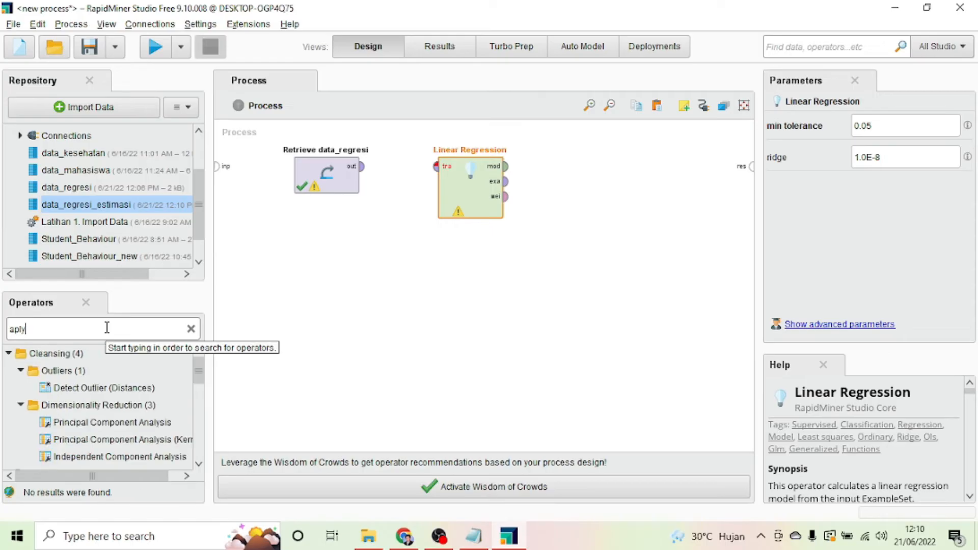
type(" mode")
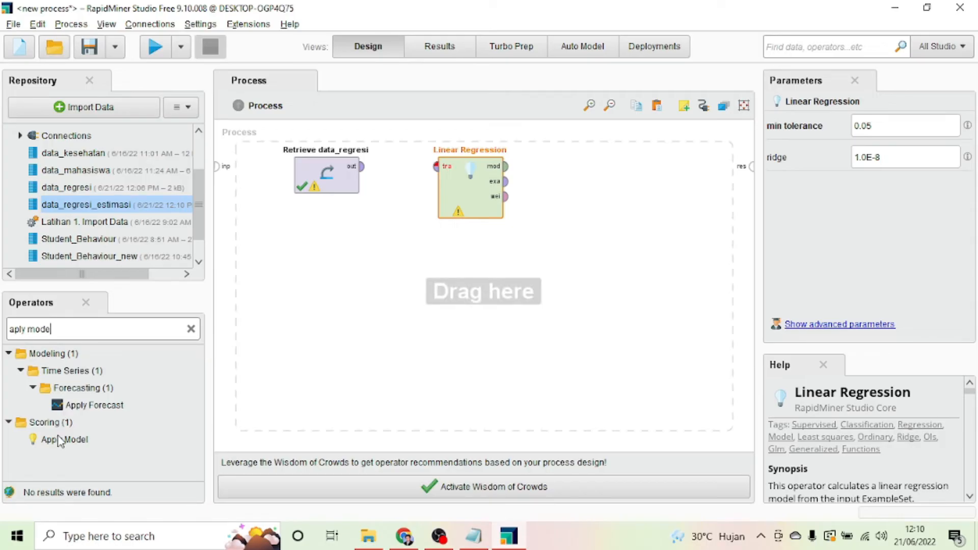
Step: Add Apply Model fed by Linear Regression's model and examples, with labelled output to results
left_click_drag(62, 438, 590, 170)
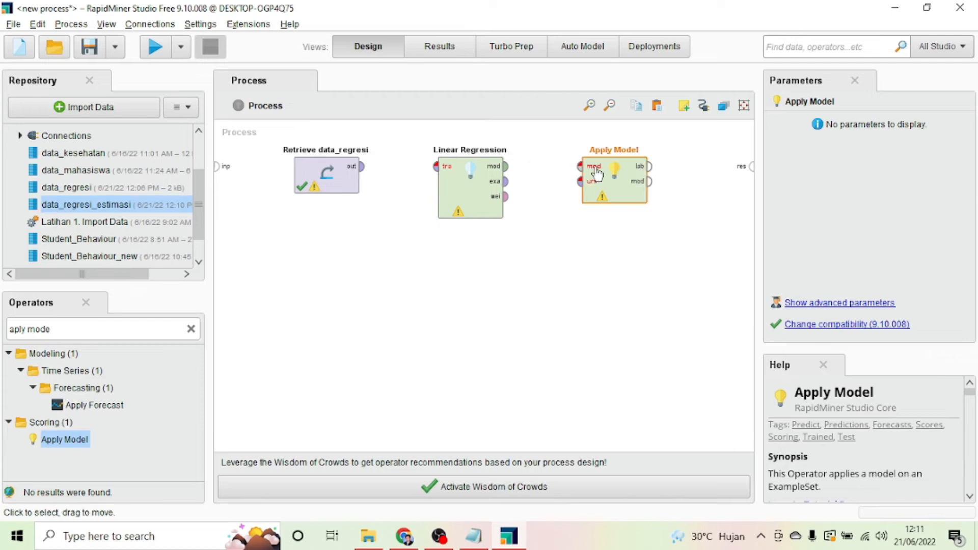
left_click_drag(361, 166, 436, 166)
left_click_drag(506, 167, 580, 167)
left_click_drag(505, 190, 581, 182)
left_click_drag(641, 170, 750, 177)
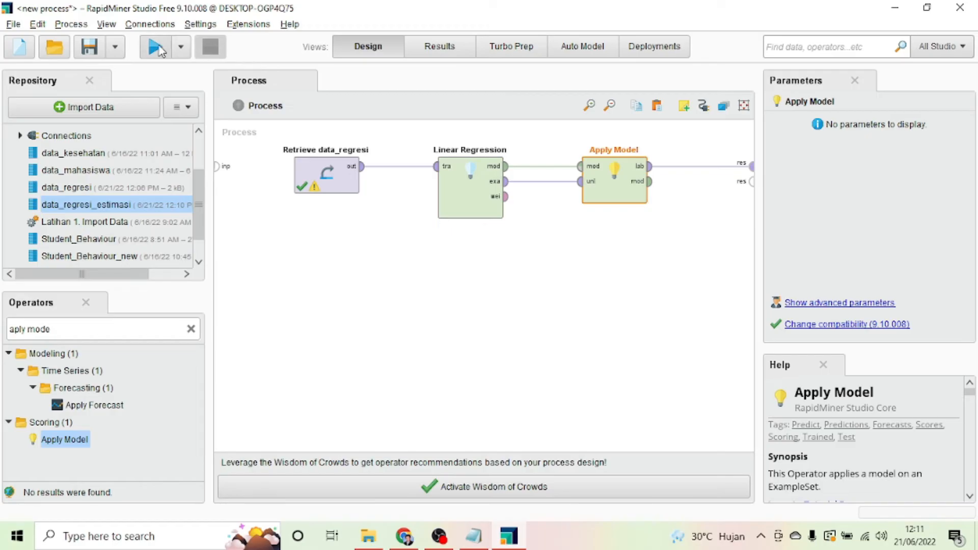
Step: Run the process and view statistics for the prediction(Nilai Akhir) example set
left_click(154, 49)
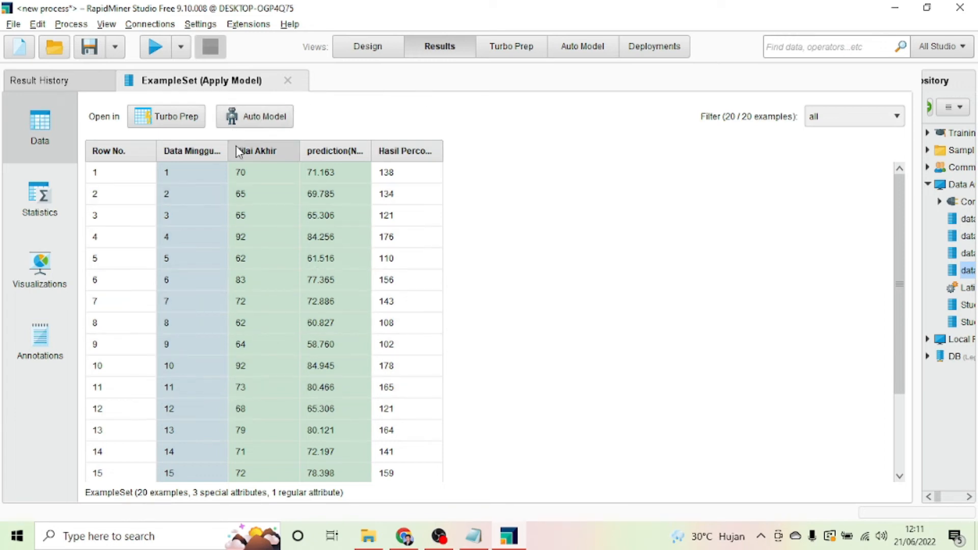
left_click(42, 209)
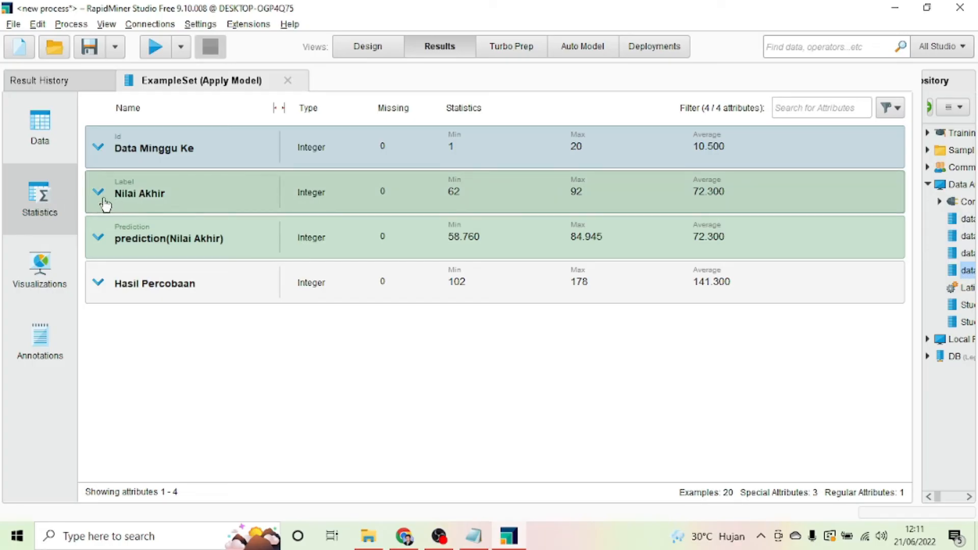
Step: View the Nilai Akhir vs Hasil Percobaan scatter plot and statistics, then return to Design view
left_click(45, 265)
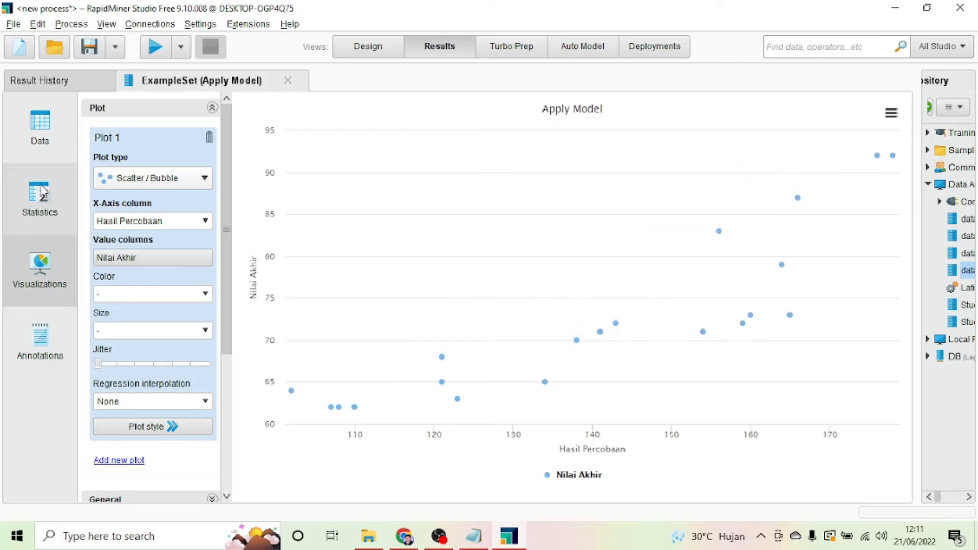
left_click(55, 178)
left_click(369, 46)
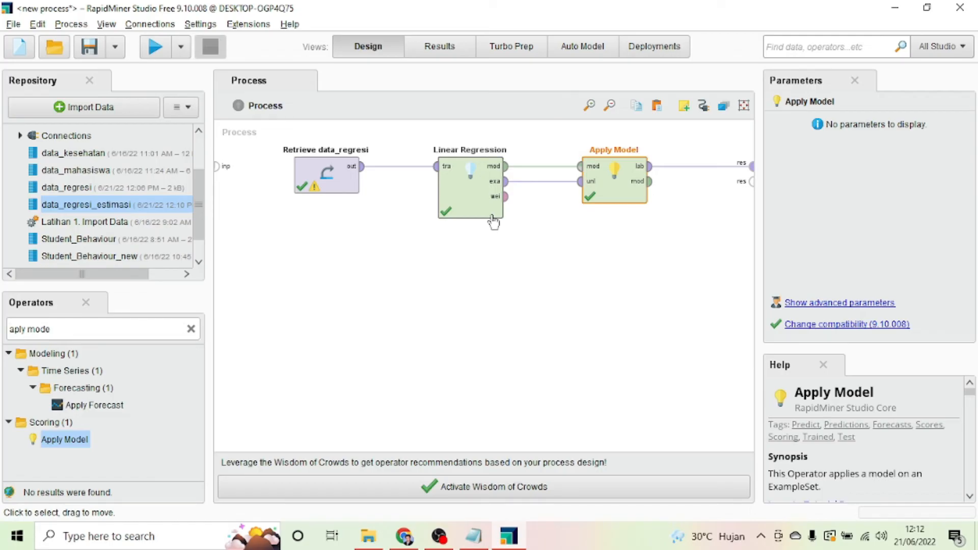
Step: Add a Retrieve data_regresi_estimasi operator to the canvas from the Repository
scroll(115, 211, "up", 3)
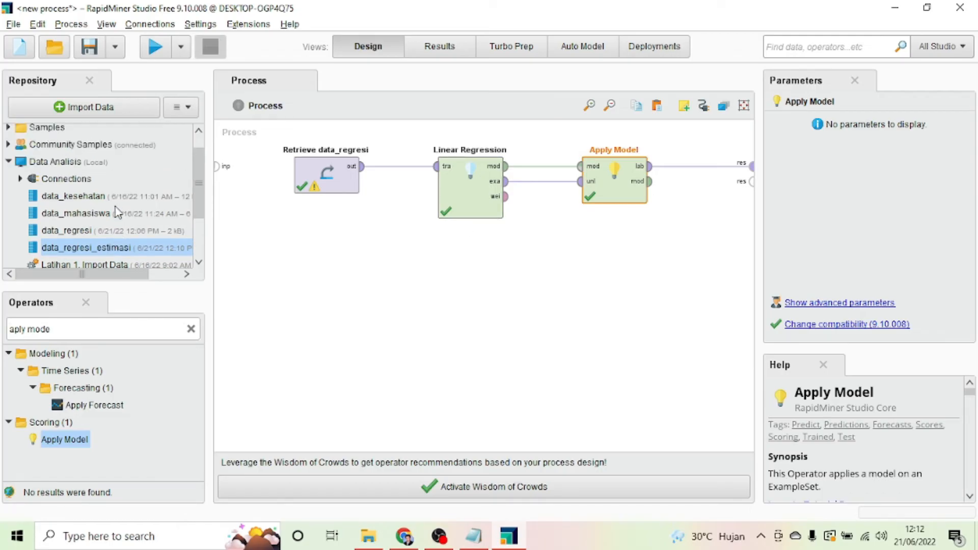
scroll(109, 229, "down", 2)
scroll(105, 230, "down", 1)
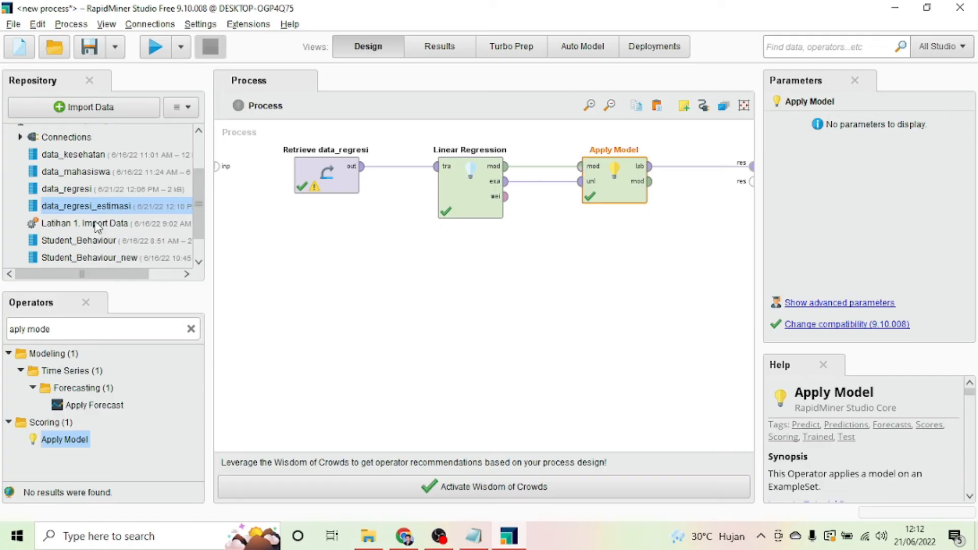
left_click_drag(88, 211, 334, 288)
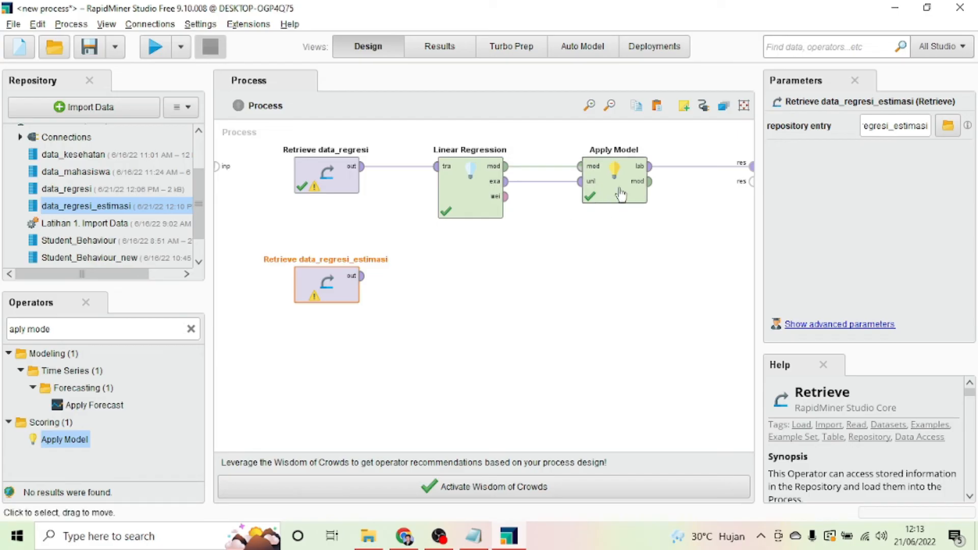
Step: Move Apply Model lower and remove its model and example set connections
left_click_drag(621, 194, 607, 275)
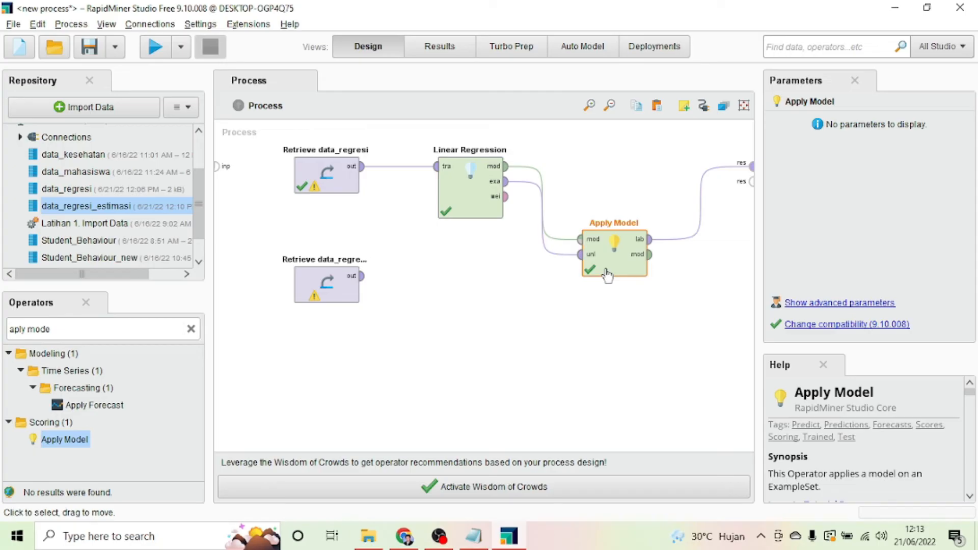
left_click(541, 217, "alt")
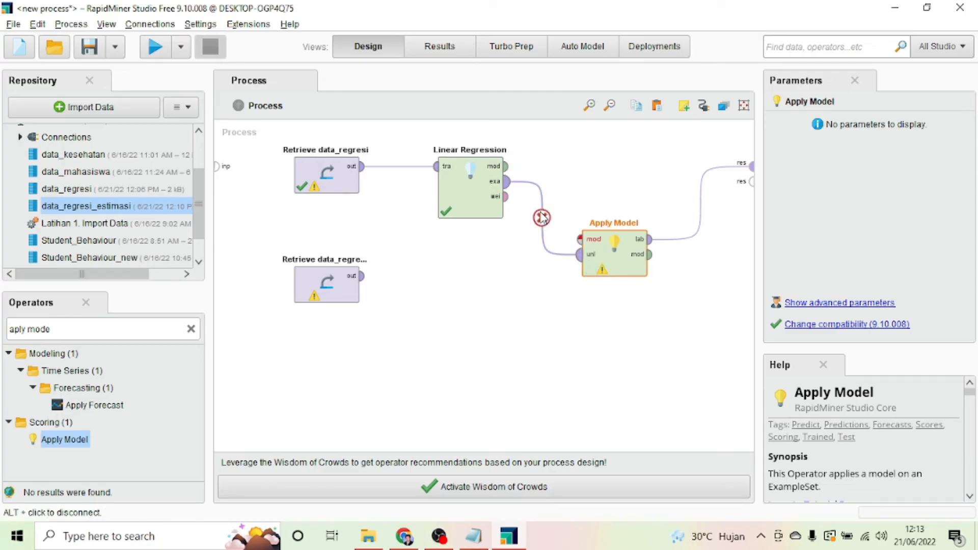
left_click(541, 218, "alt")
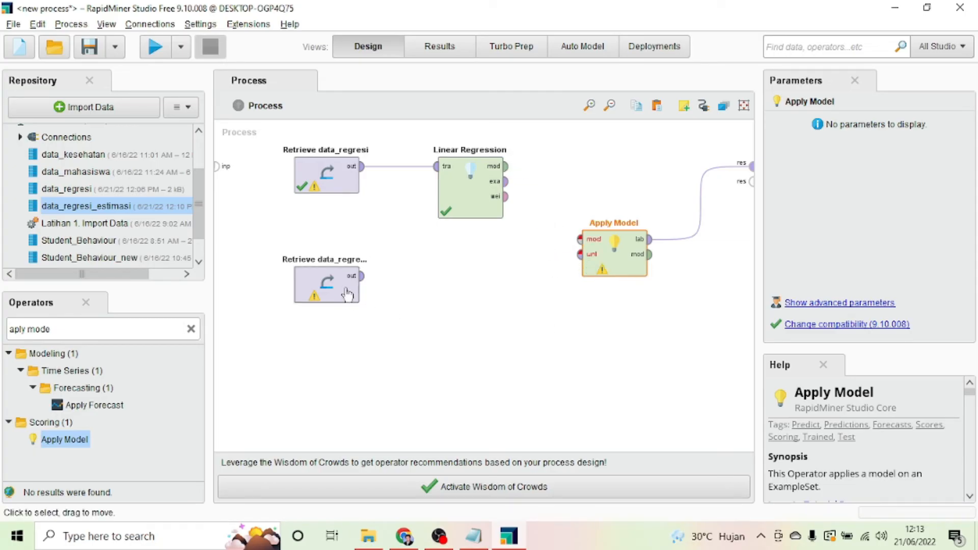
Step: Wire the Linear Regression model and data_regresi_estimasi into Apply Model's mod and unl inputs
left_click_drag(336, 284, 338, 319)
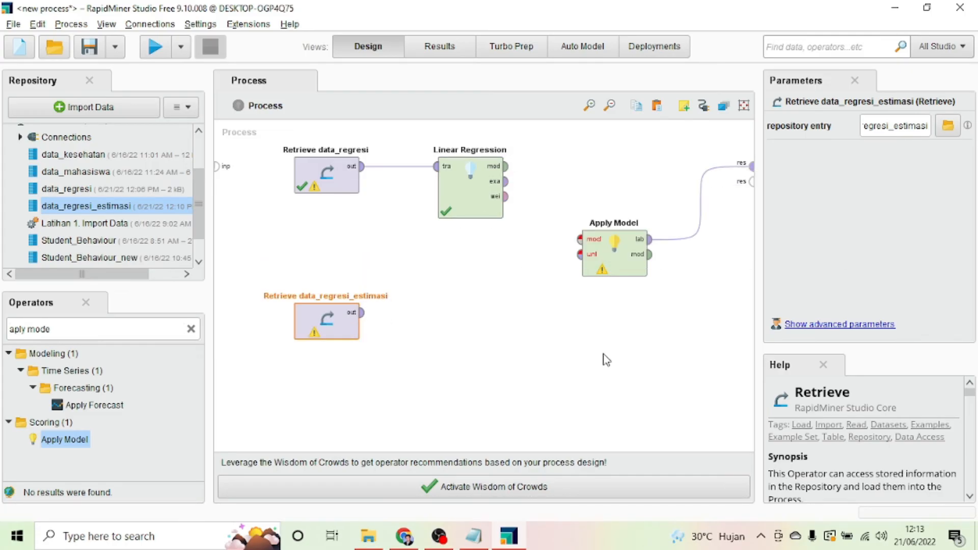
left_click(507, 166)
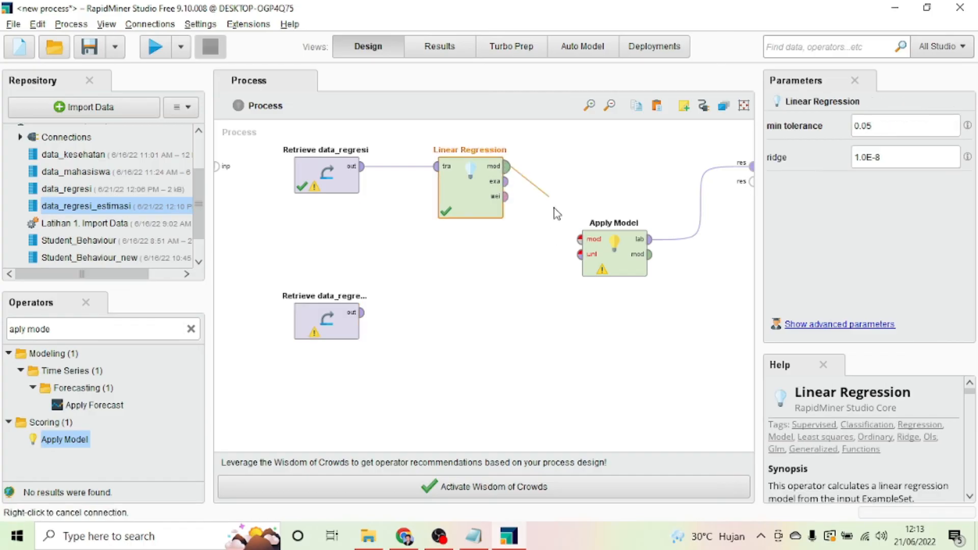
left_click(579, 239)
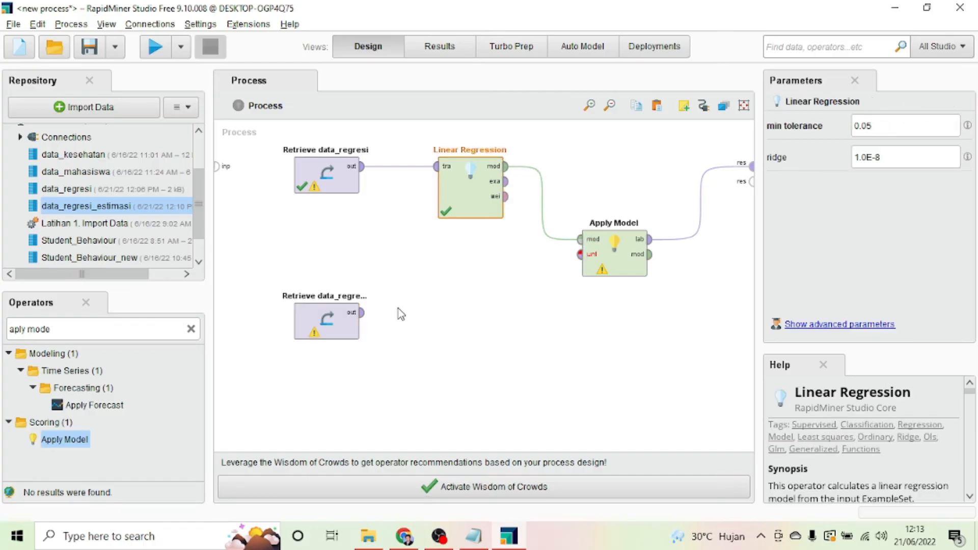
left_click(365, 314)
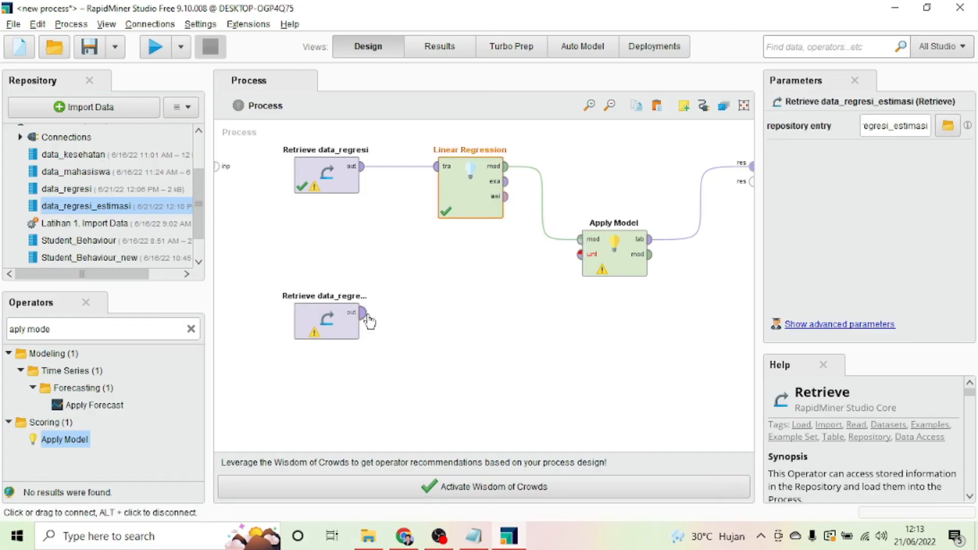
left_click(579, 254)
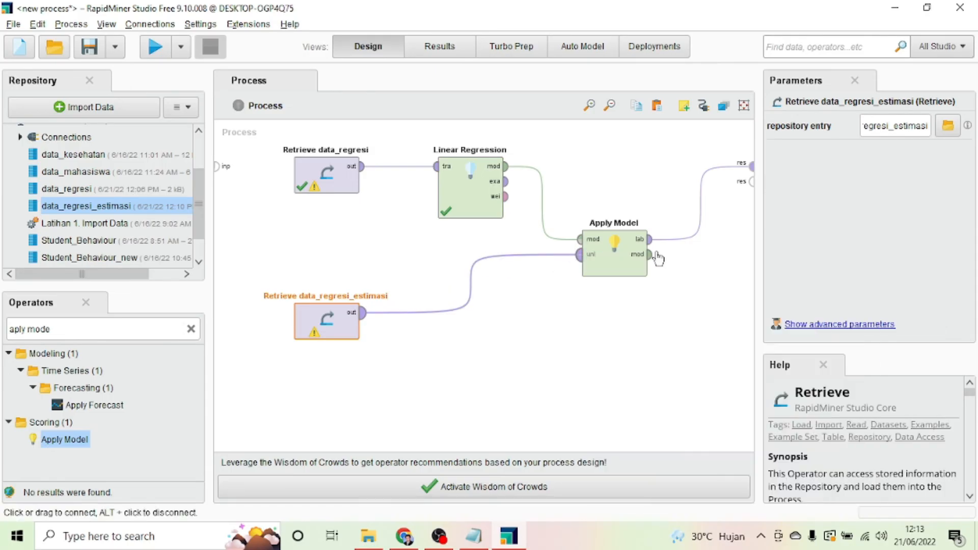
Step: Send Apply Model's model output to a second result port and run the process
left_click(652, 255)
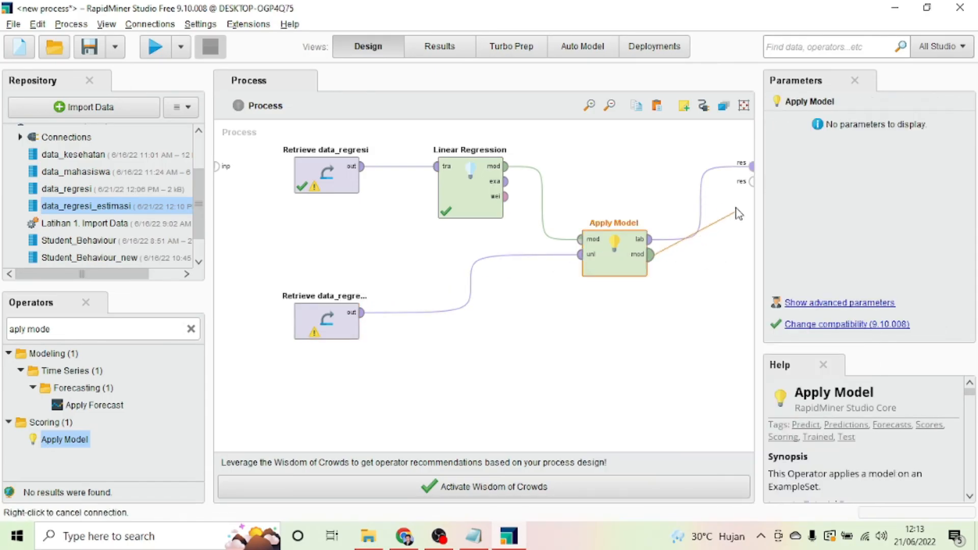
left_click(750, 182)
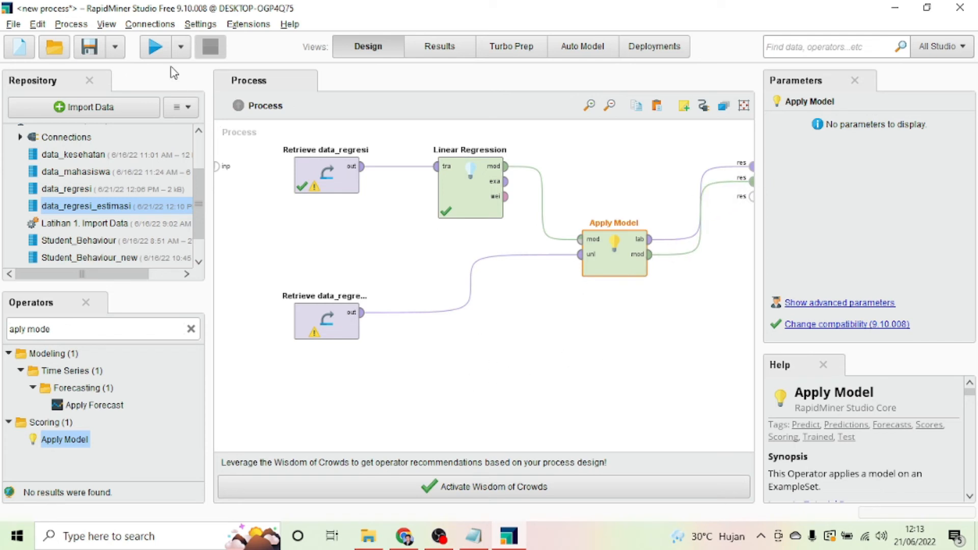
left_click(156, 48)
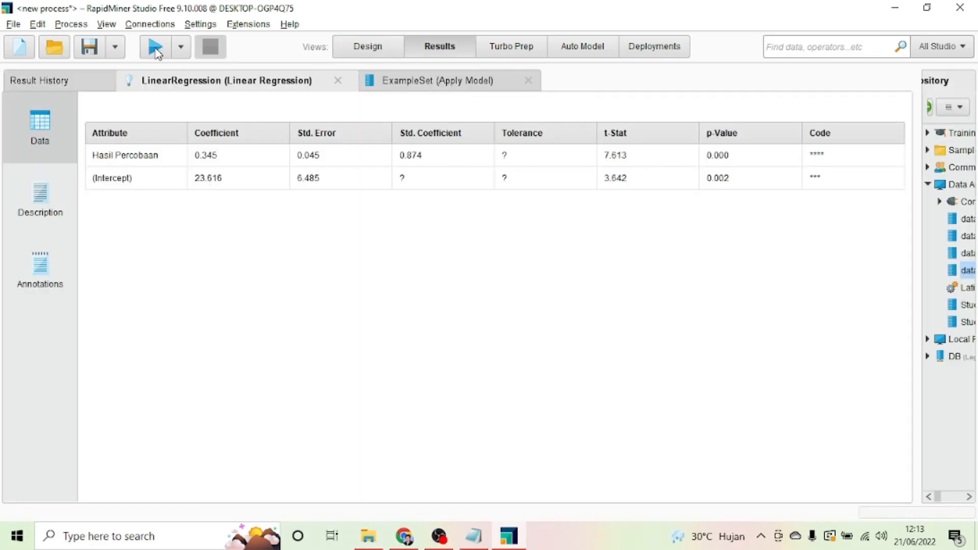
left_click(443, 81)
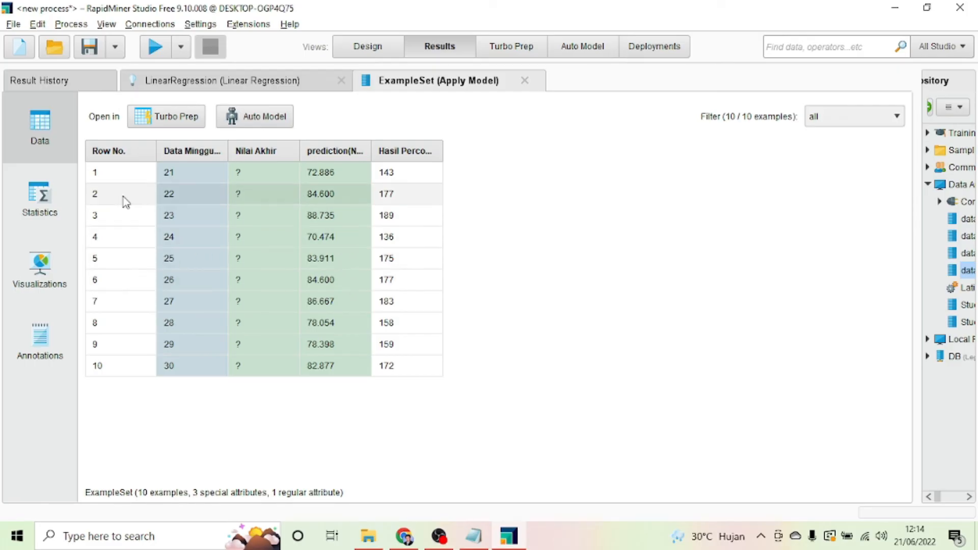
left_click(223, 77)
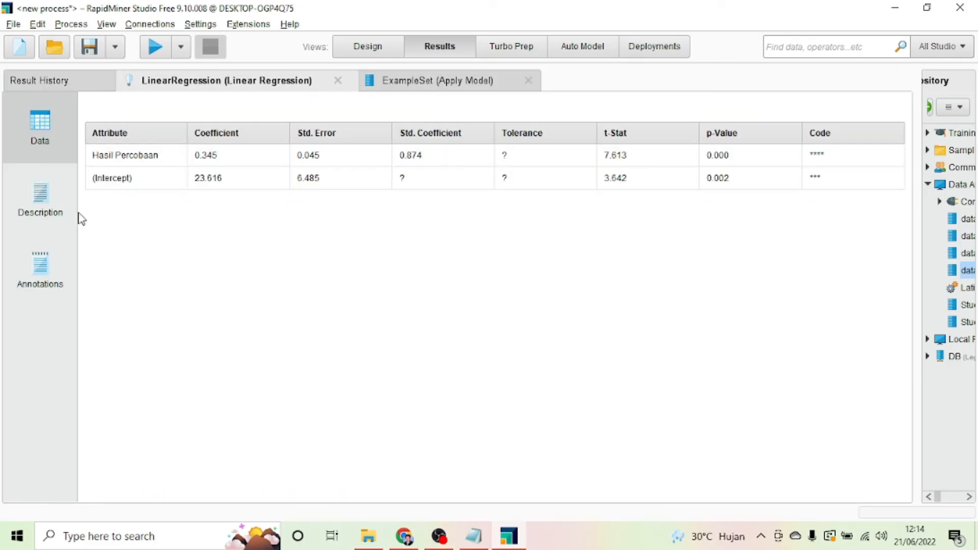
Step: Review the LinearRegression model's equation, annotations and coefficient table
left_click(51, 208)
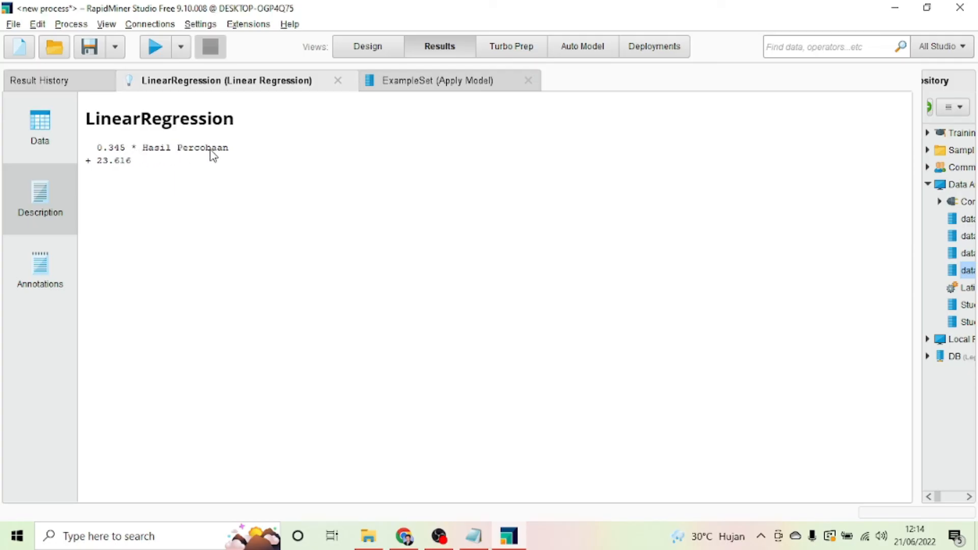
left_click(65, 260)
left_click(32, 194)
left_click(39, 128)
Step: Inspect the Apply Model example set's predicted Nilai Akhir table, comparing it with the regression equation
left_click(417, 80)
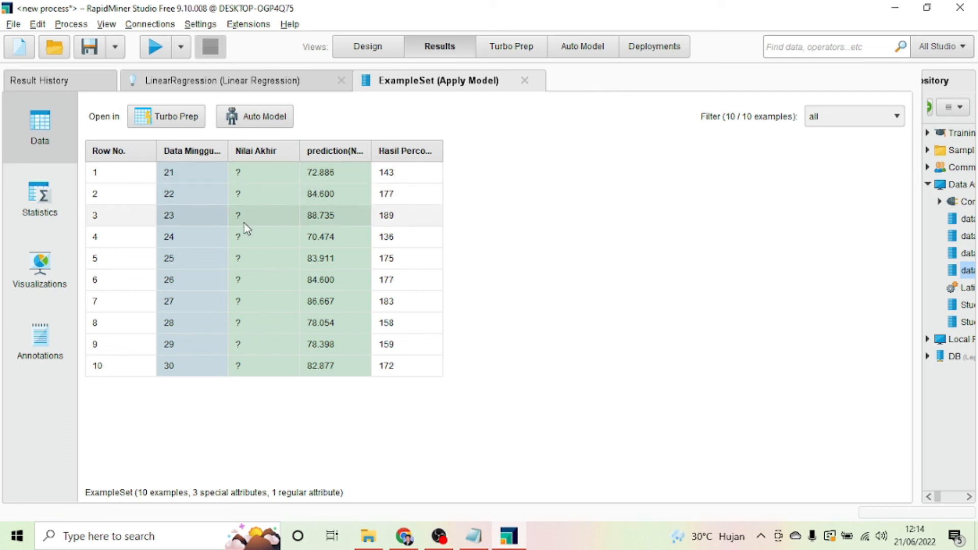
left_click(58, 343)
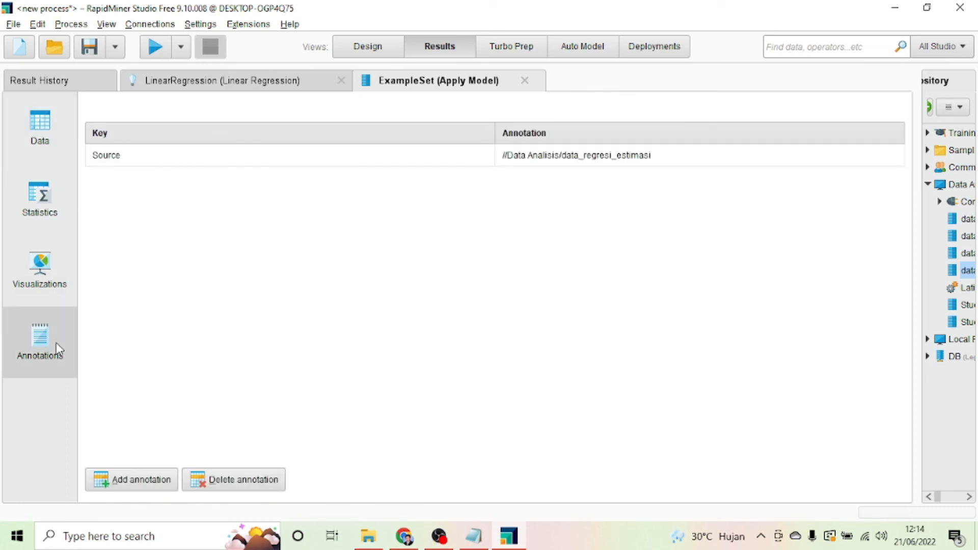
left_click(44, 153)
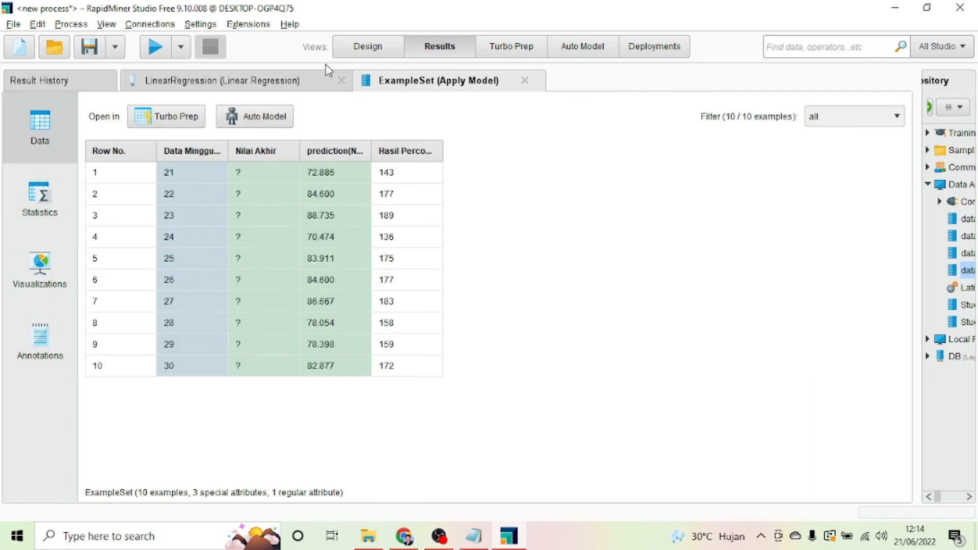
left_click(321, 80)
left_click(41, 200)
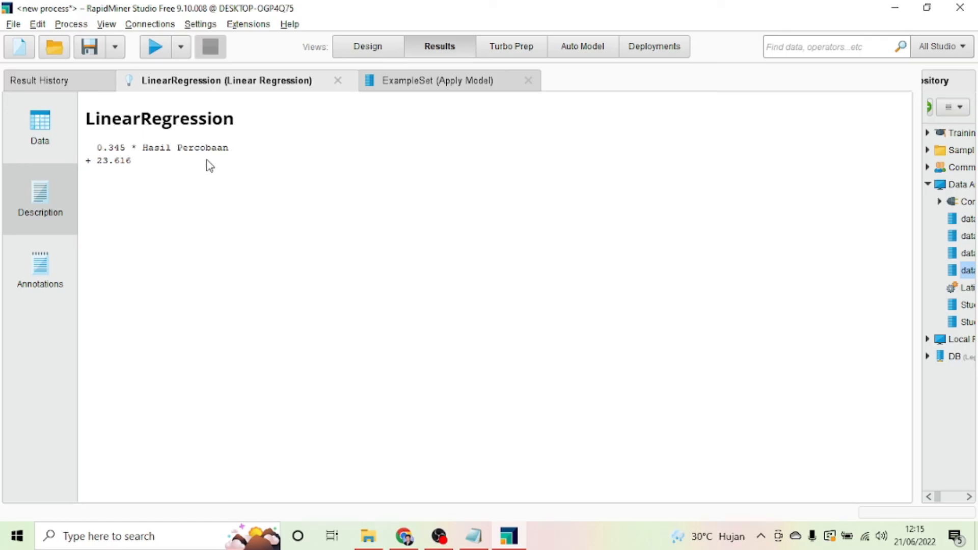
left_click(435, 81)
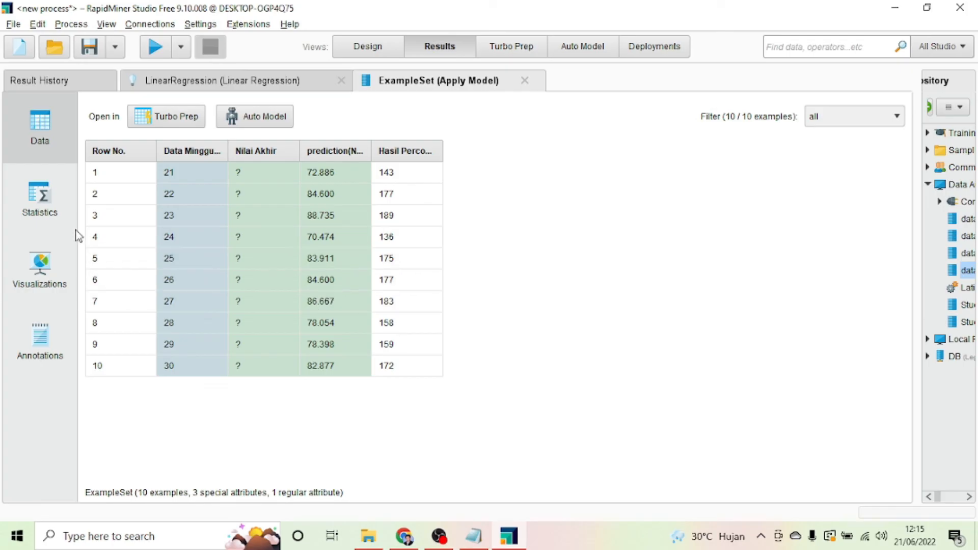
Step: Open a histogram of prediction(Nilai Akhir) from Statistics and add Nilai Akhir to the value columns
left_click(44, 213)
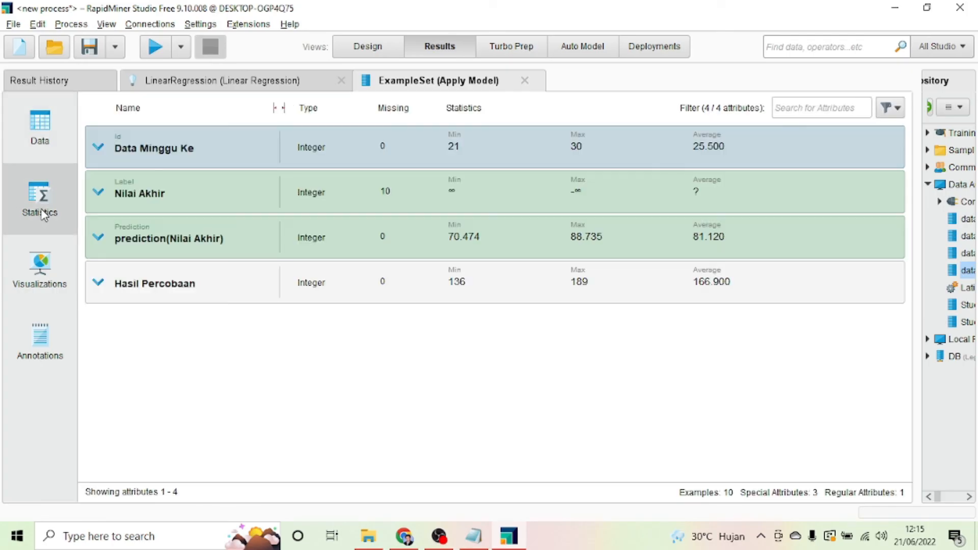
left_click(99, 238)
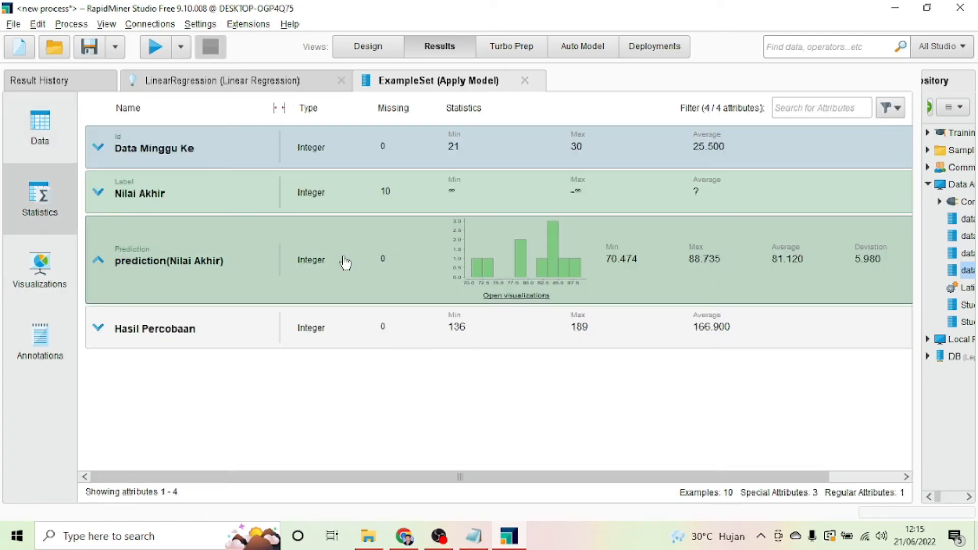
left_click(511, 296)
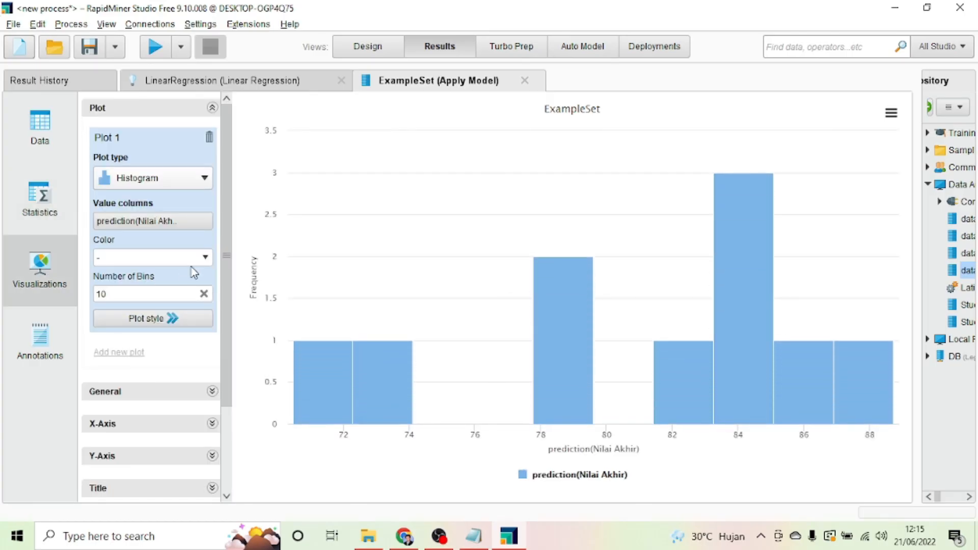
left_click(192, 223)
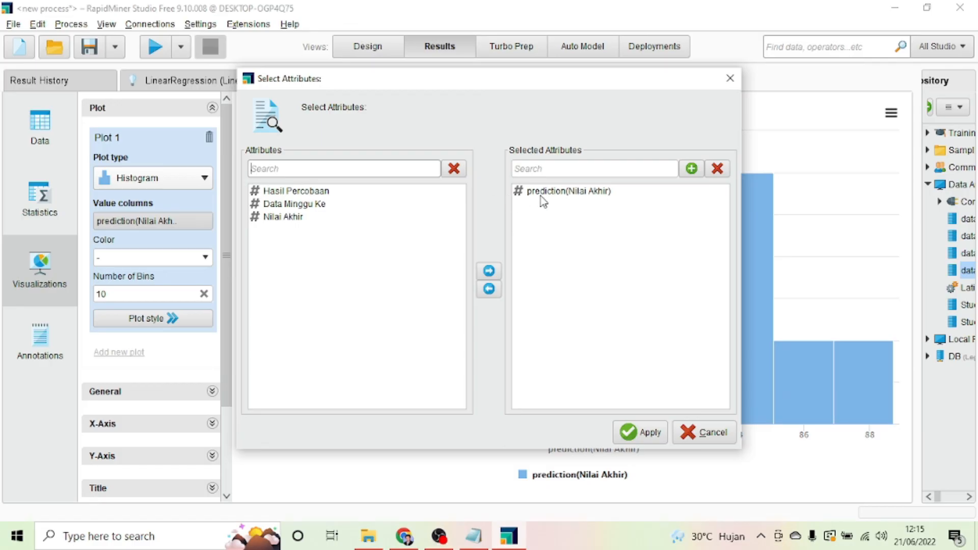
left_click(310, 194)
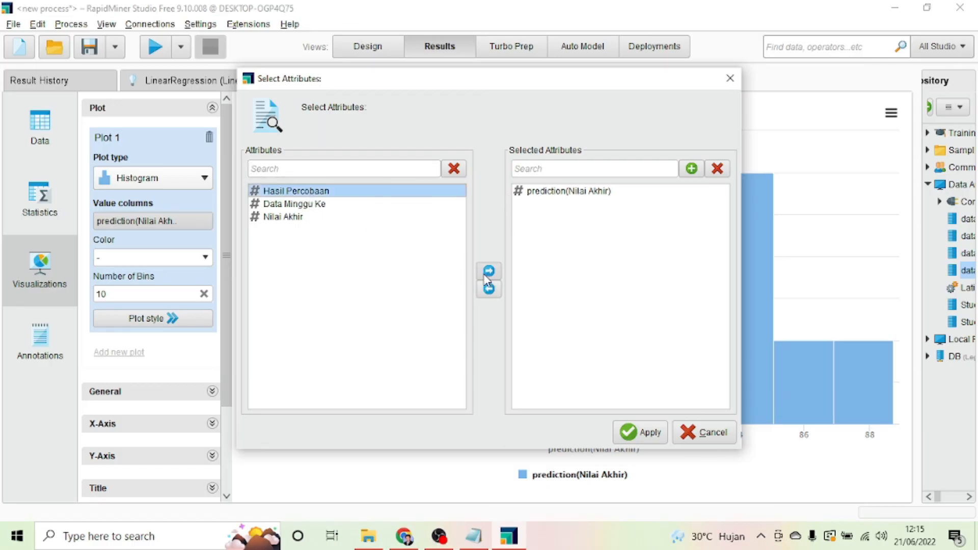
left_click(297, 218)
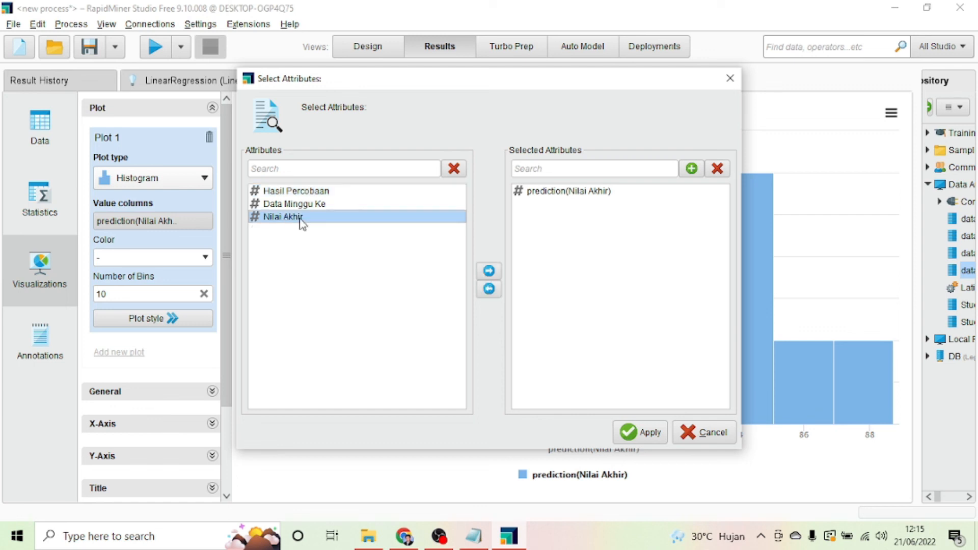
left_click(489, 270)
left_click(634, 431)
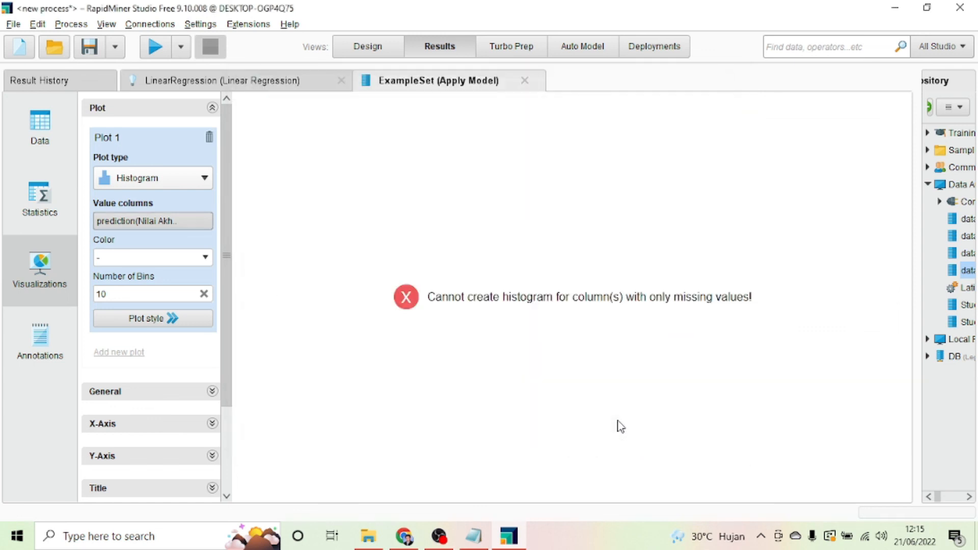
Step: Replace Nilai Akhir with Hasil Percobaan in the histogram's value columns
left_click(188, 223)
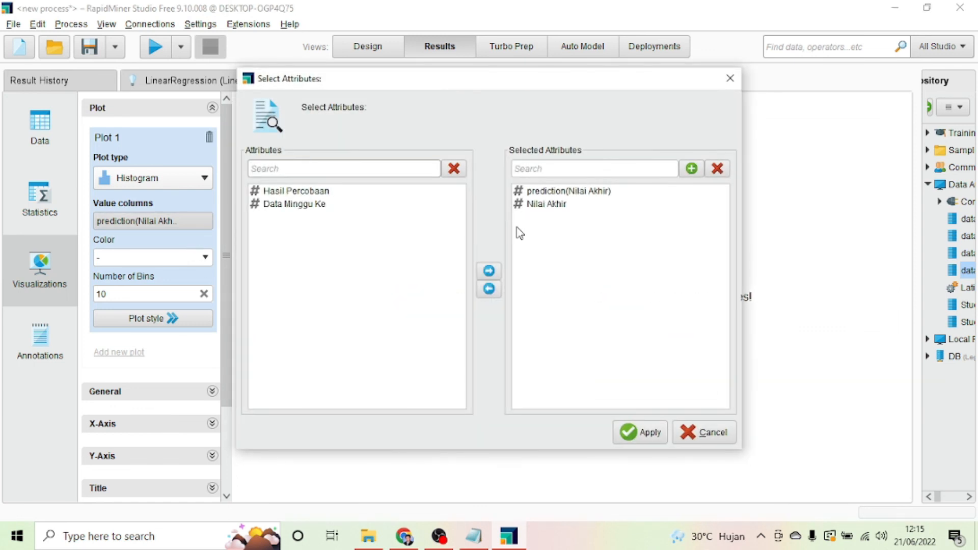
left_click(546, 205)
left_click(489, 289)
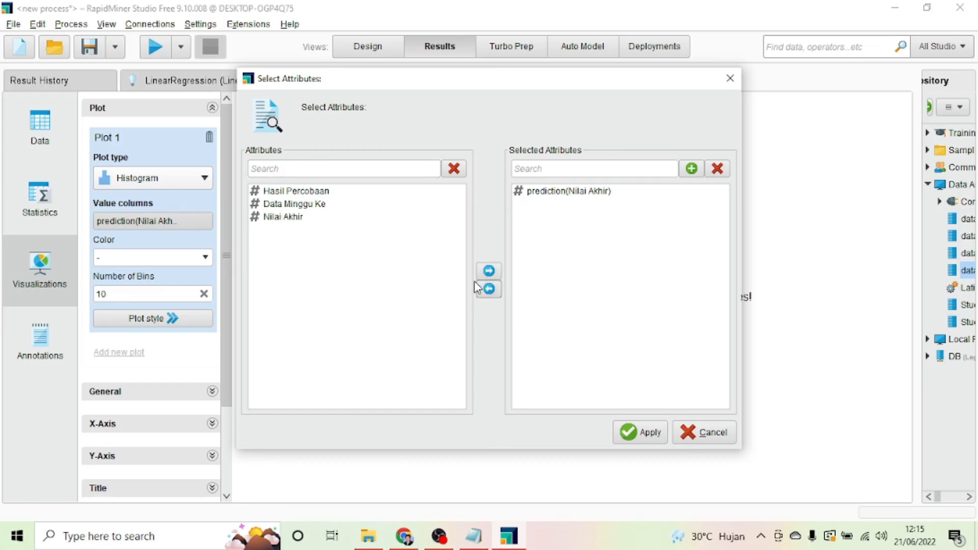
left_click(295, 193)
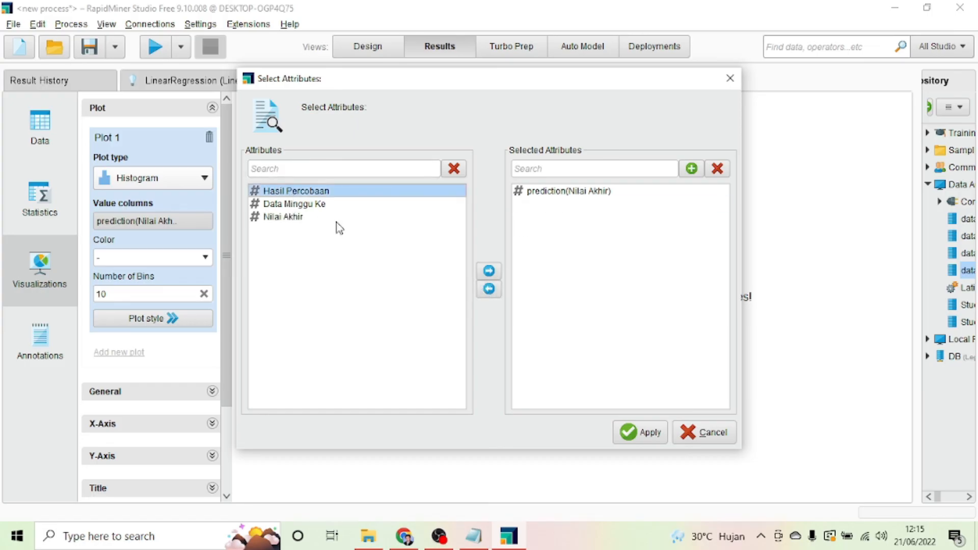
left_click(489, 271)
left_click(647, 432)
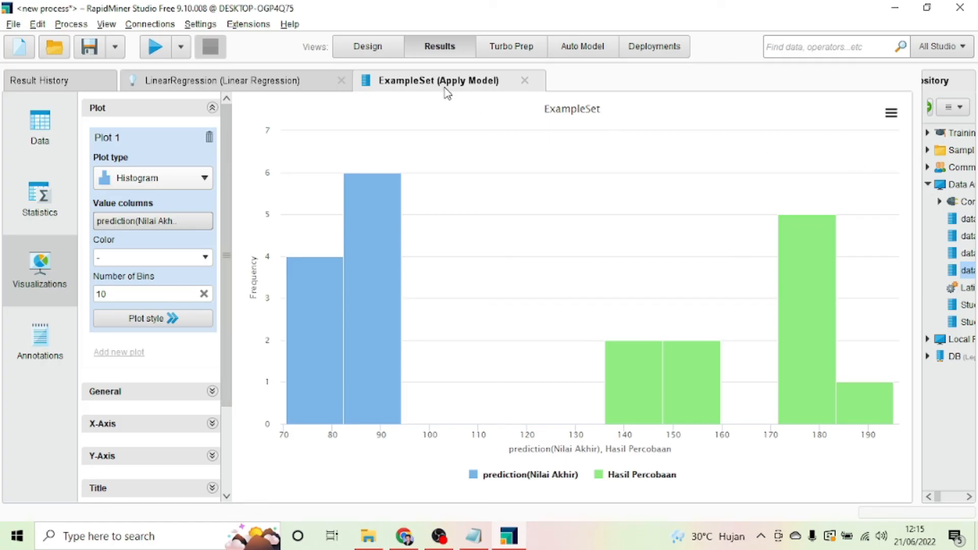
Step: Remove Hasil Percobaan so the chart plots only prediction(Nilai Akhir)
left_click(39, 199)
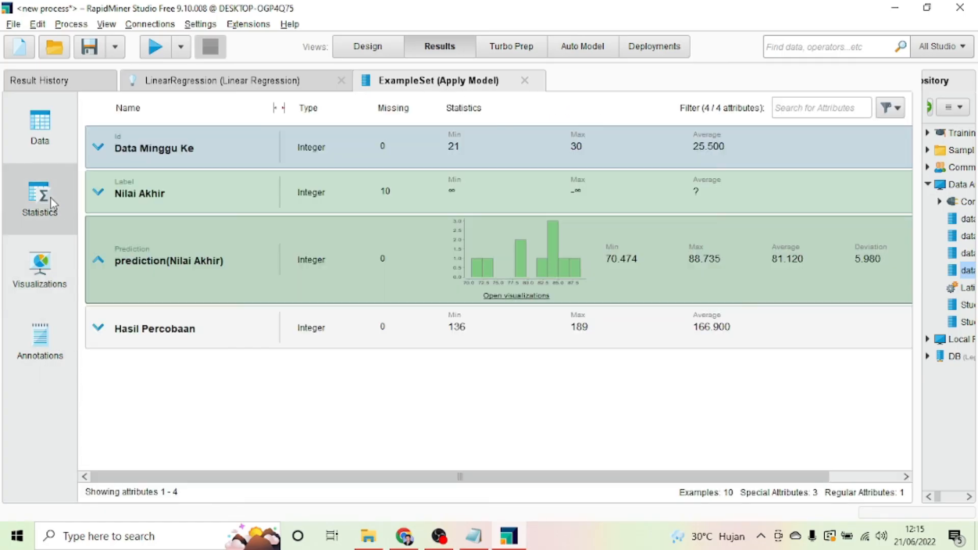
left_click(41, 269)
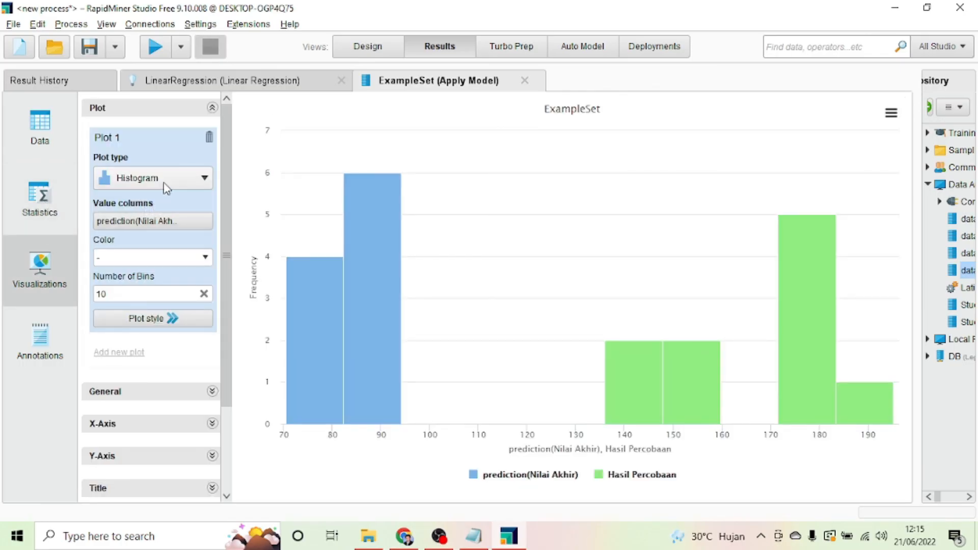
left_click(181, 221)
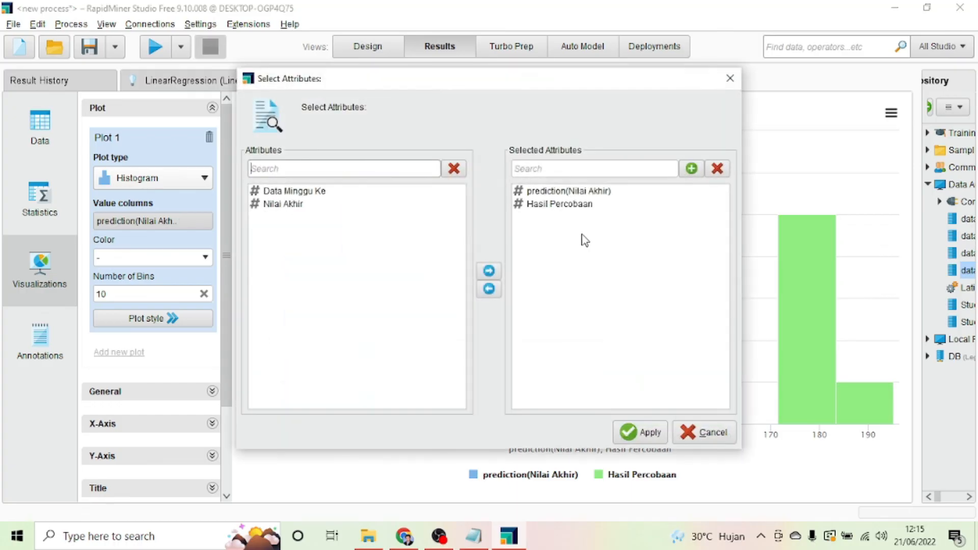
left_click(565, 204)
left_click(497, 284)
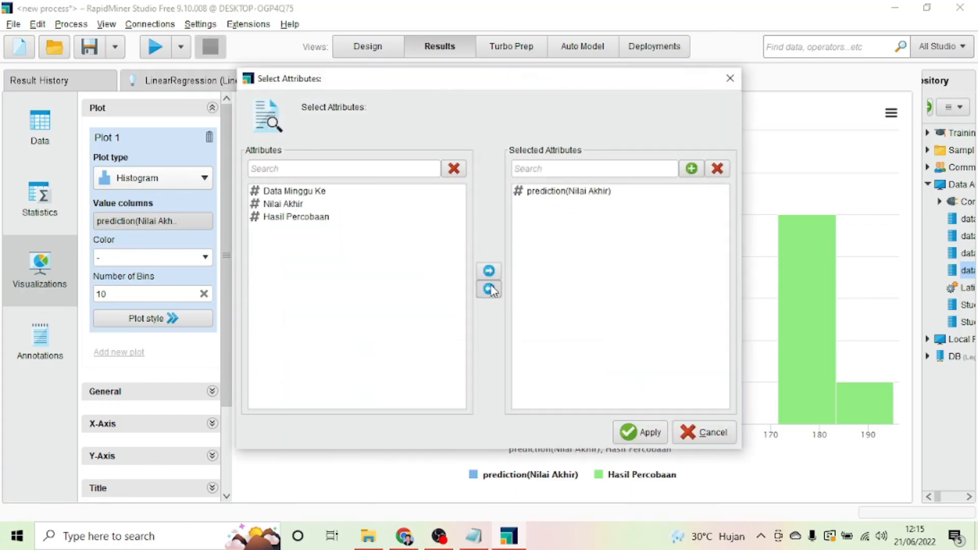
left_click(560, 196)
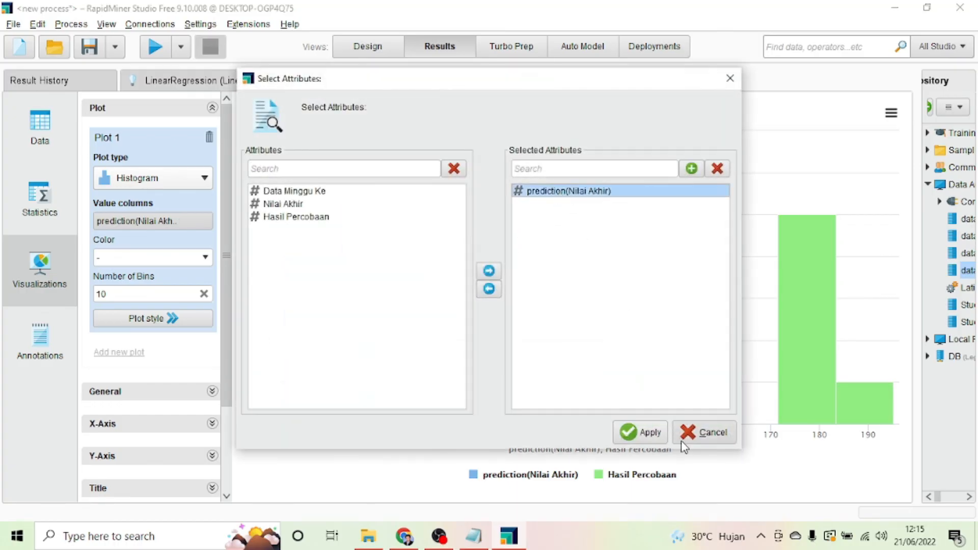
left_click(642, 434)
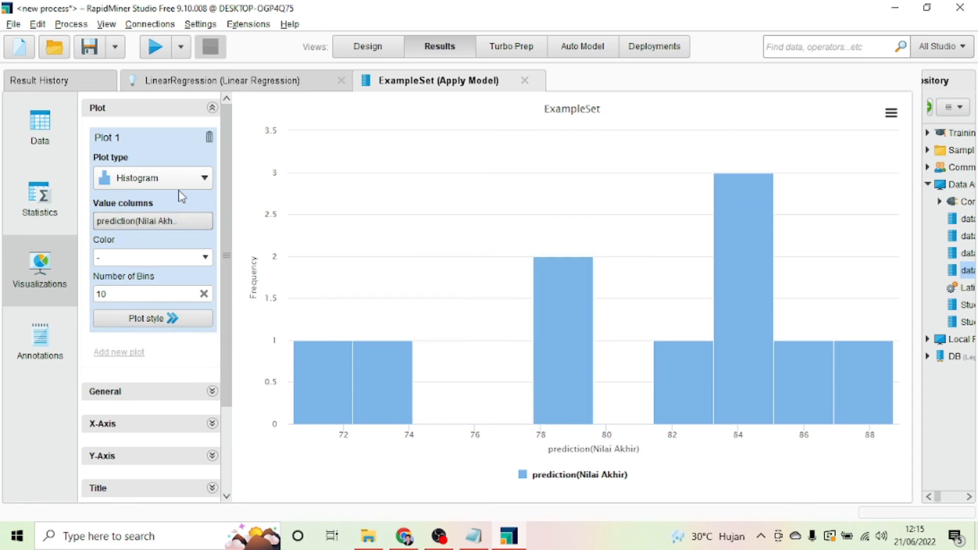
Step: Change the plot type to Scatter, then to Line
left_click(176, 178)
left_click(281, 260)
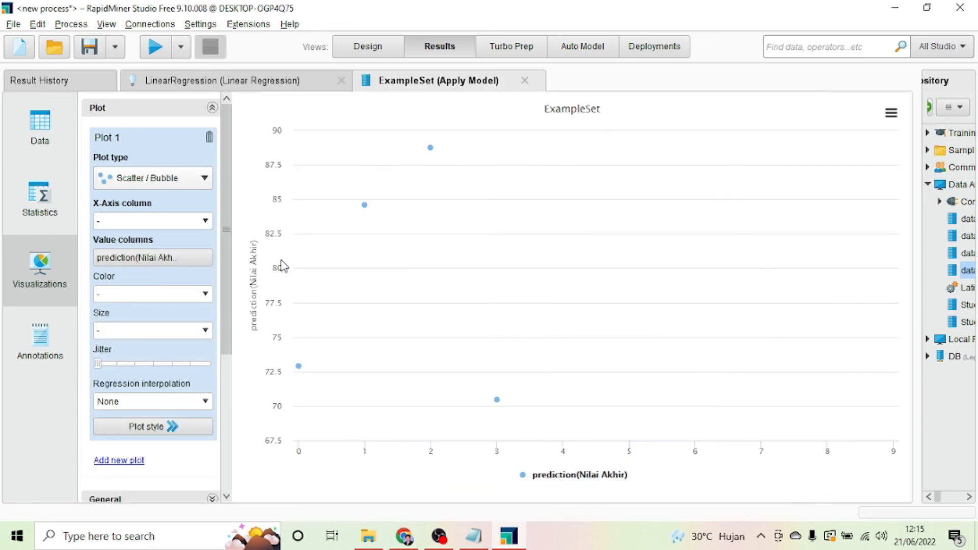
left_click(164, 178)
left_click(285, 167)
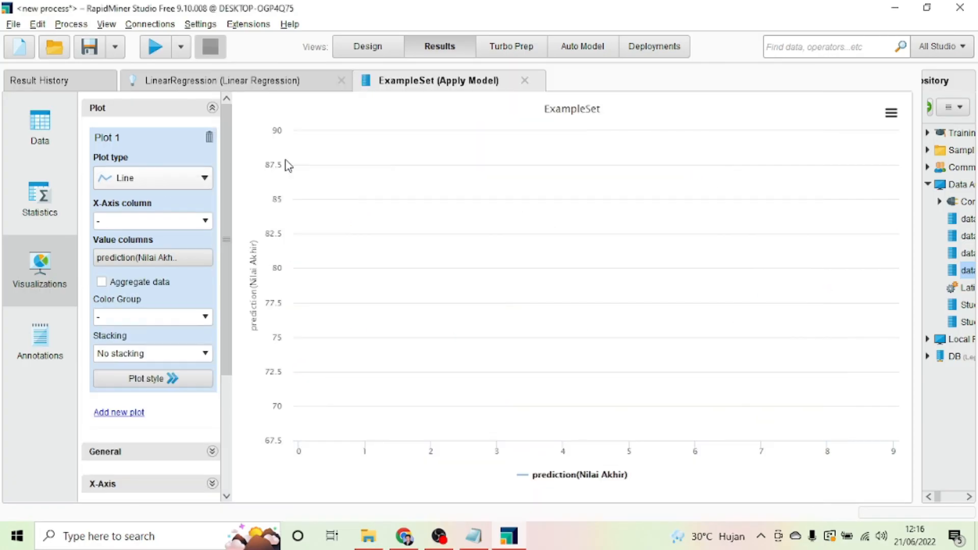